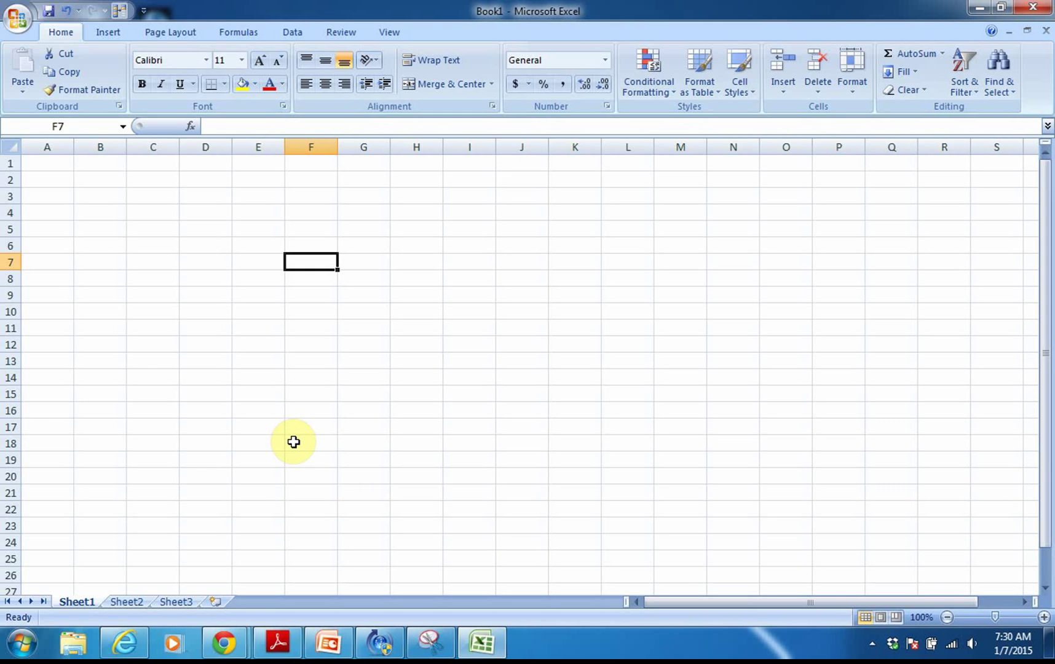
Look over the list of installed programs, then return to the empty sheet.
left_click(26, 639)
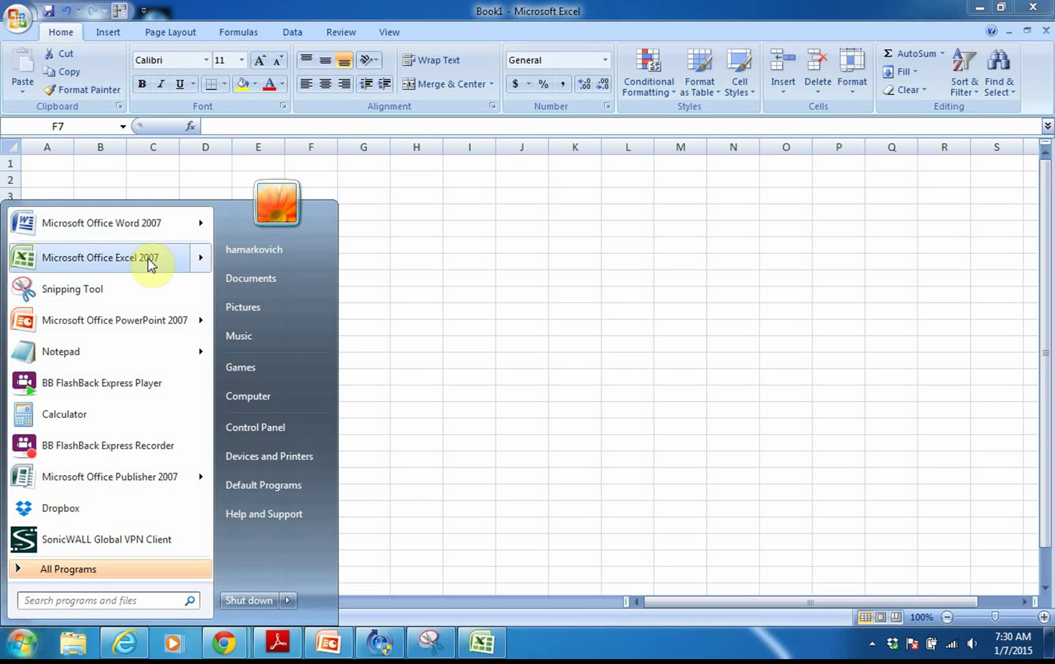
mouse_move(149, 259)
left_click(607, 255)
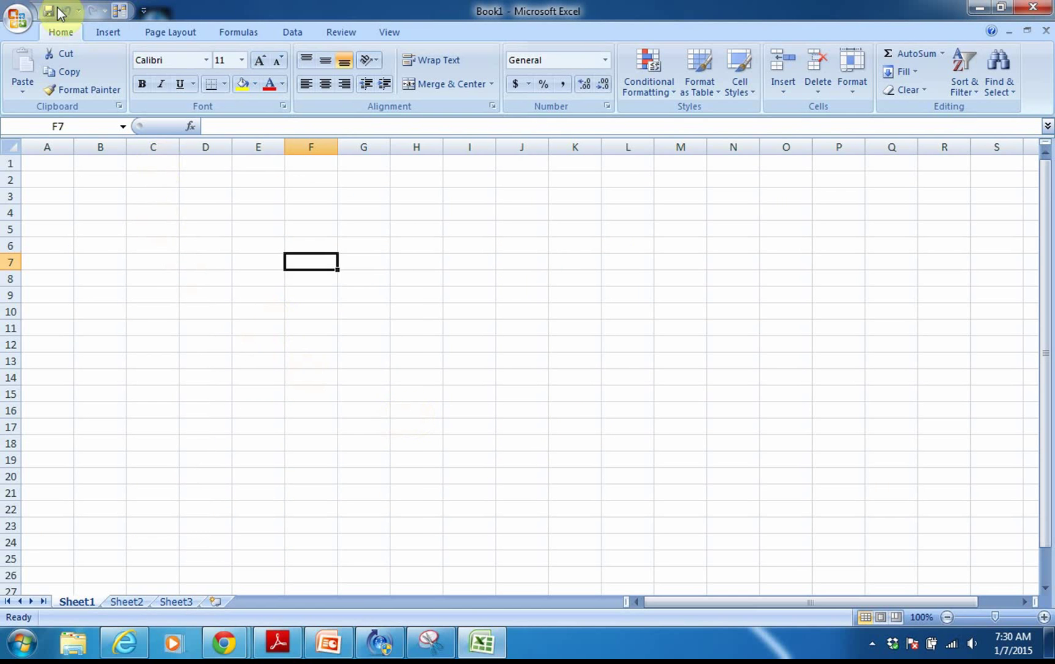
Browse the Home, Insert, Page Layout and Data command tabs.
left_click(57, 33)
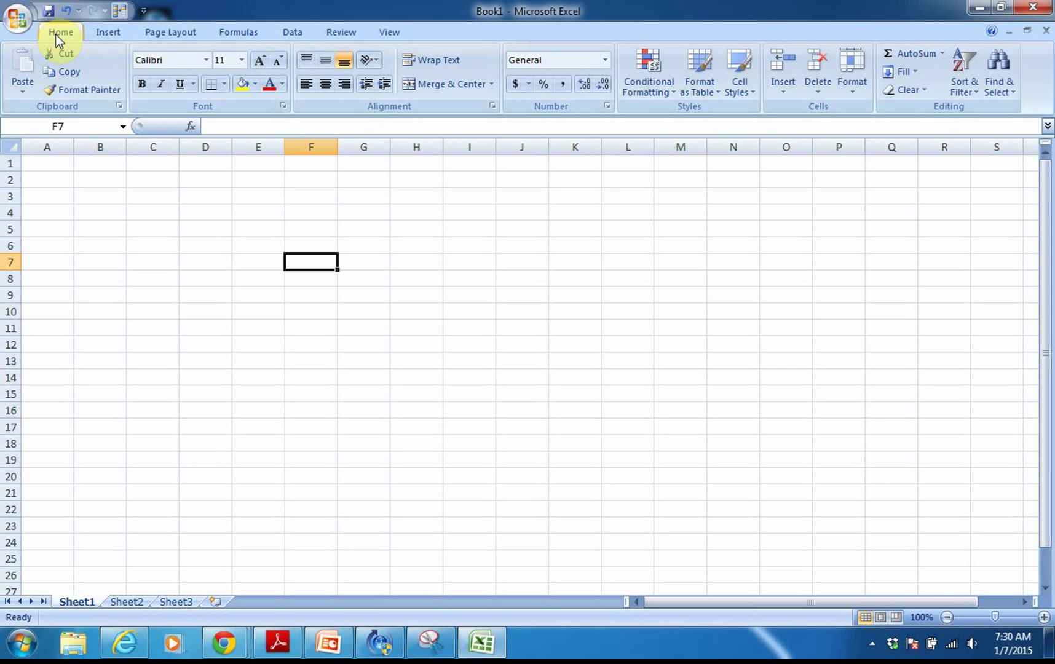
left_click(102, 35)
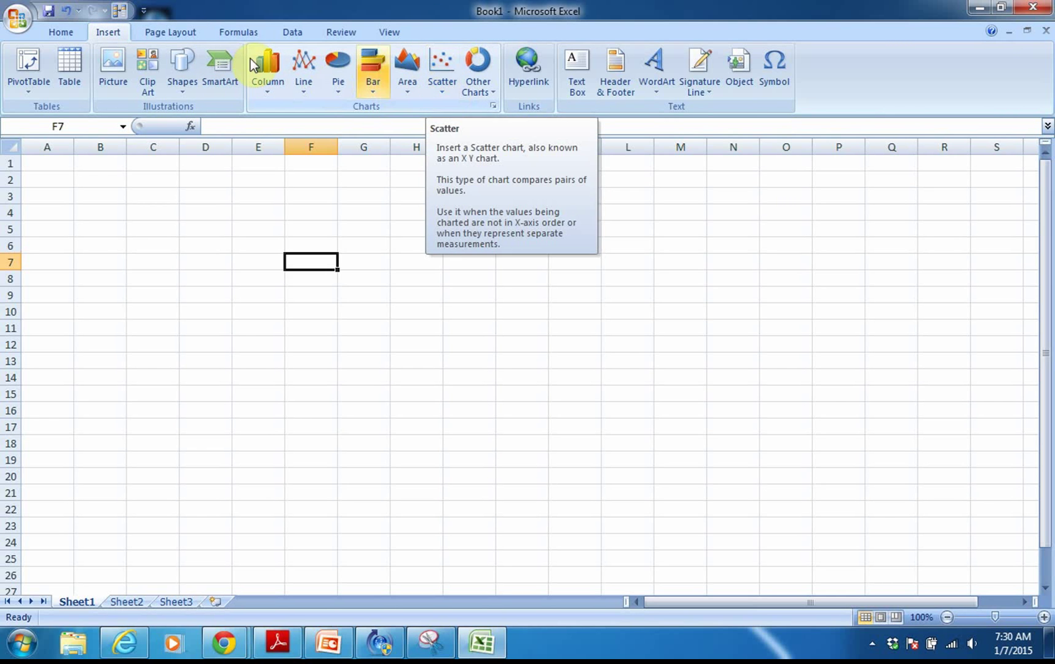
left_click(179, 36)
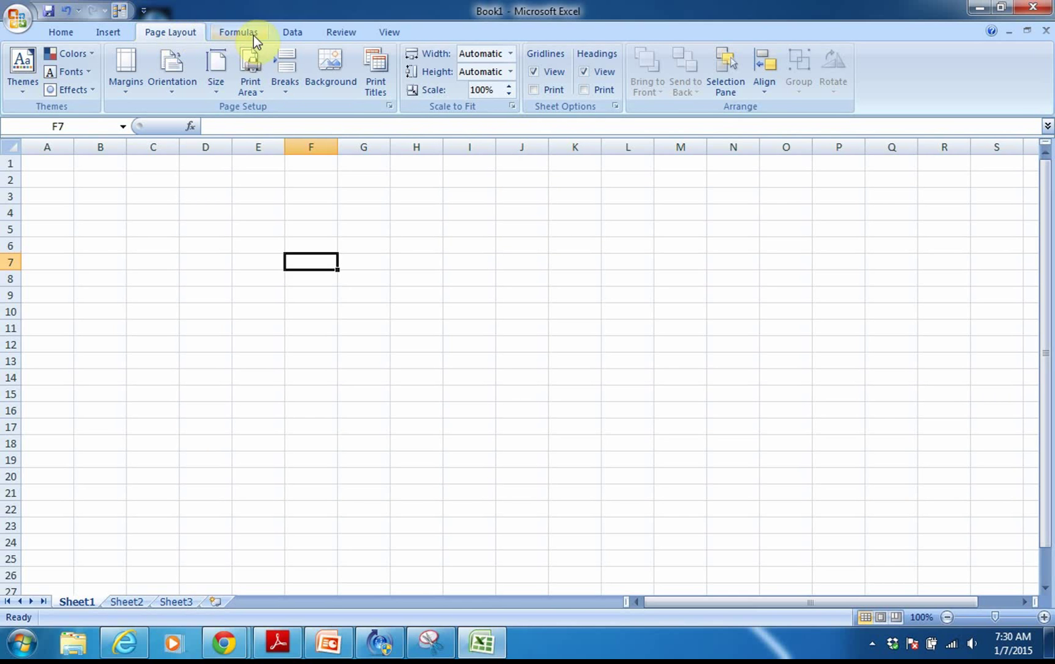
left_click(292, 35)
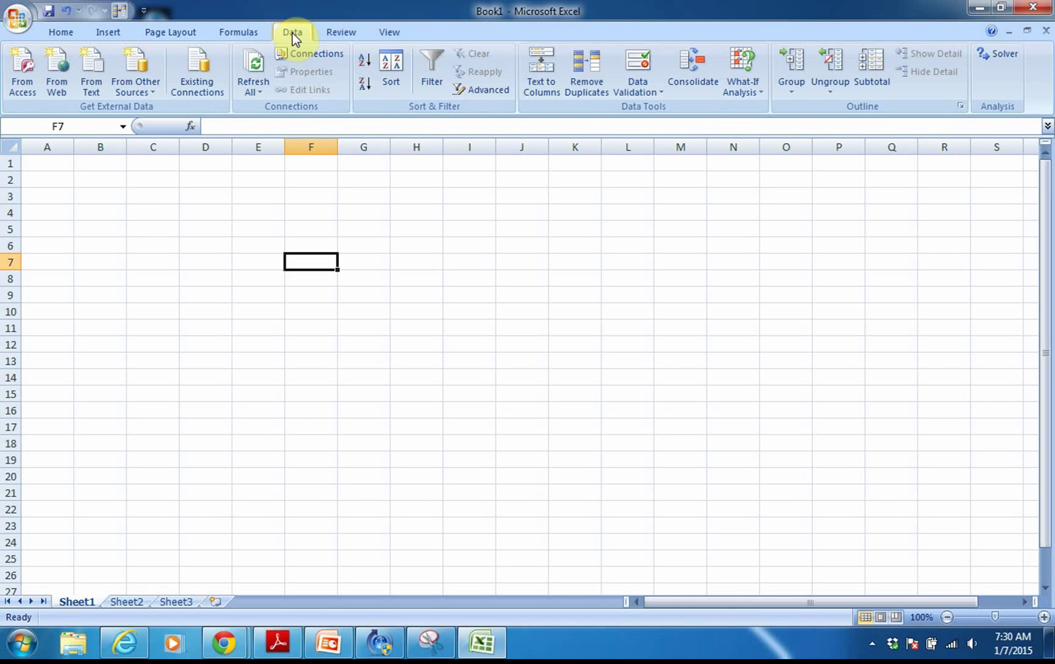
Open the What-If Analysis list, dismiss the Windows warning, and select cell A1.
left_click(752, 83)
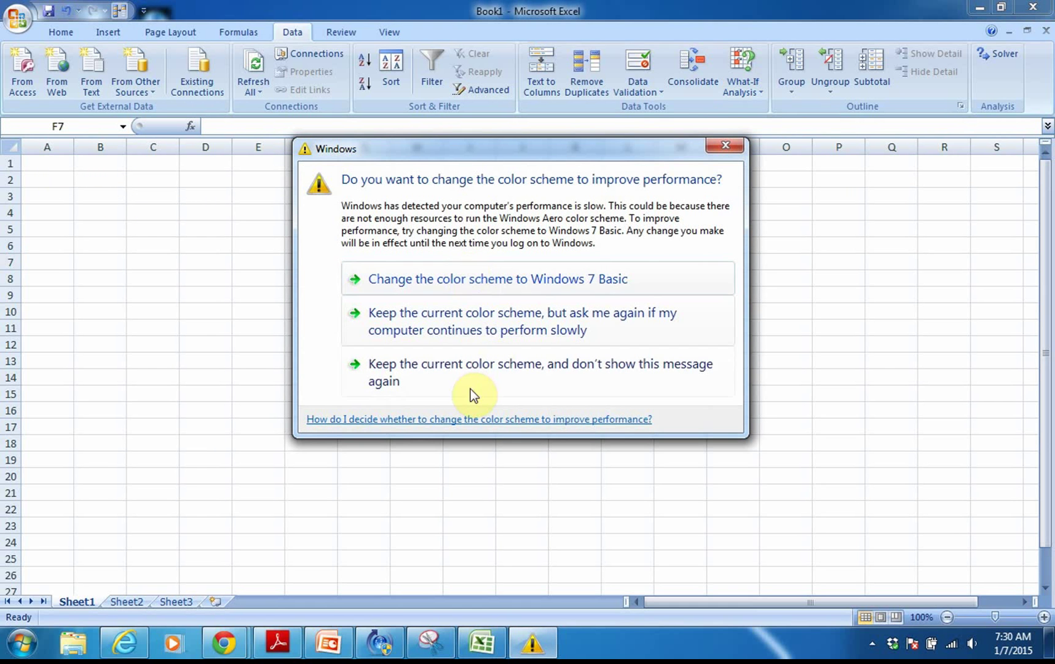
left_click(724, 145)
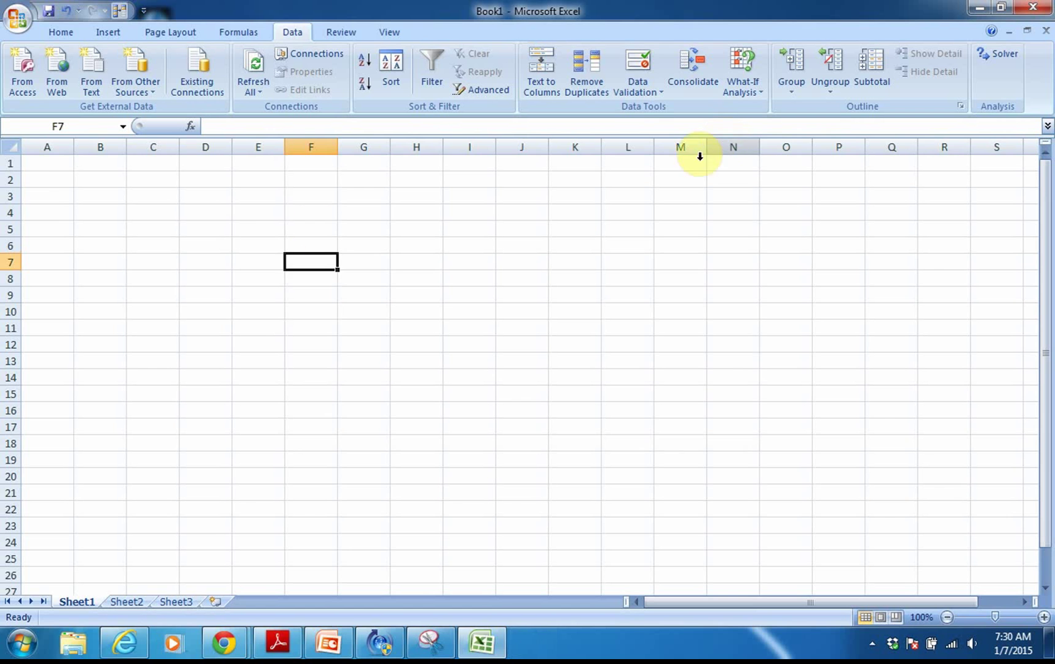
left_click(46, 163)
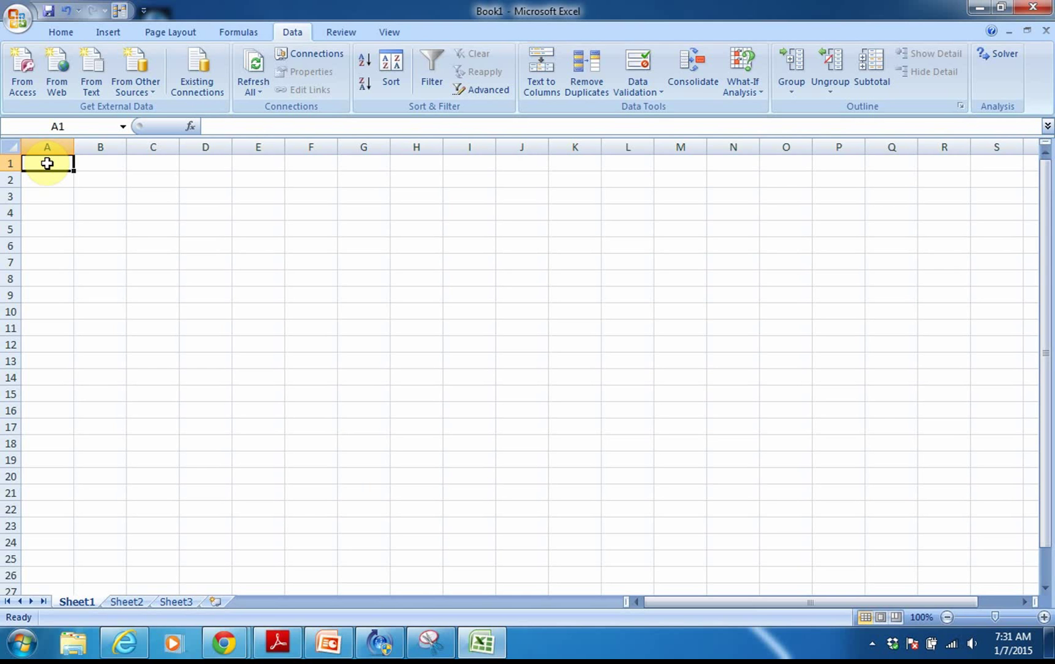
left_click(201, 209)
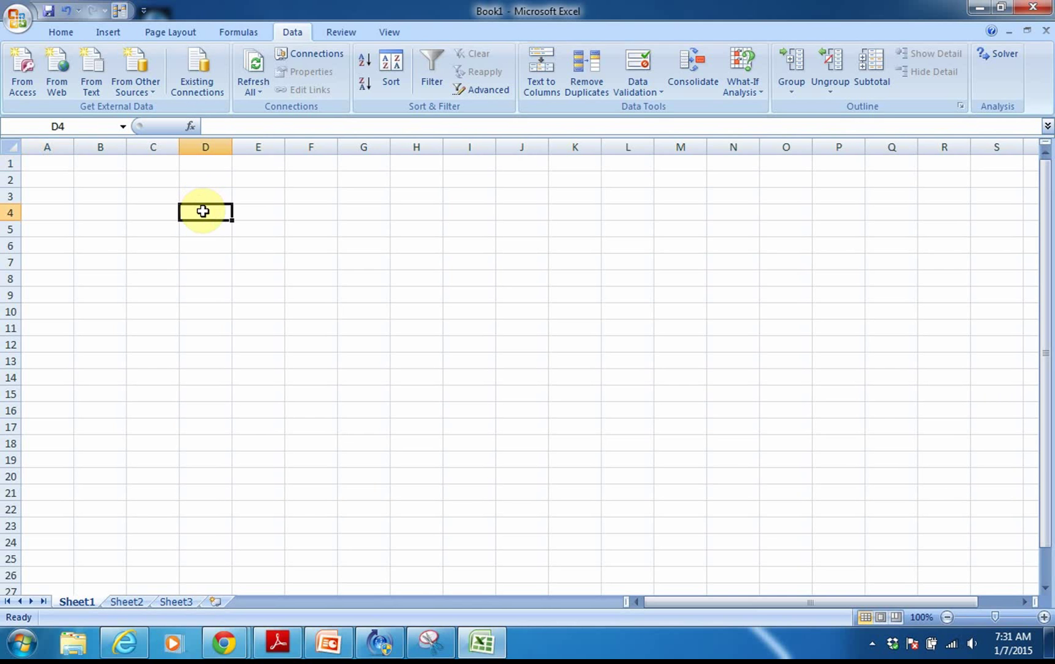
left_click(303, 282)
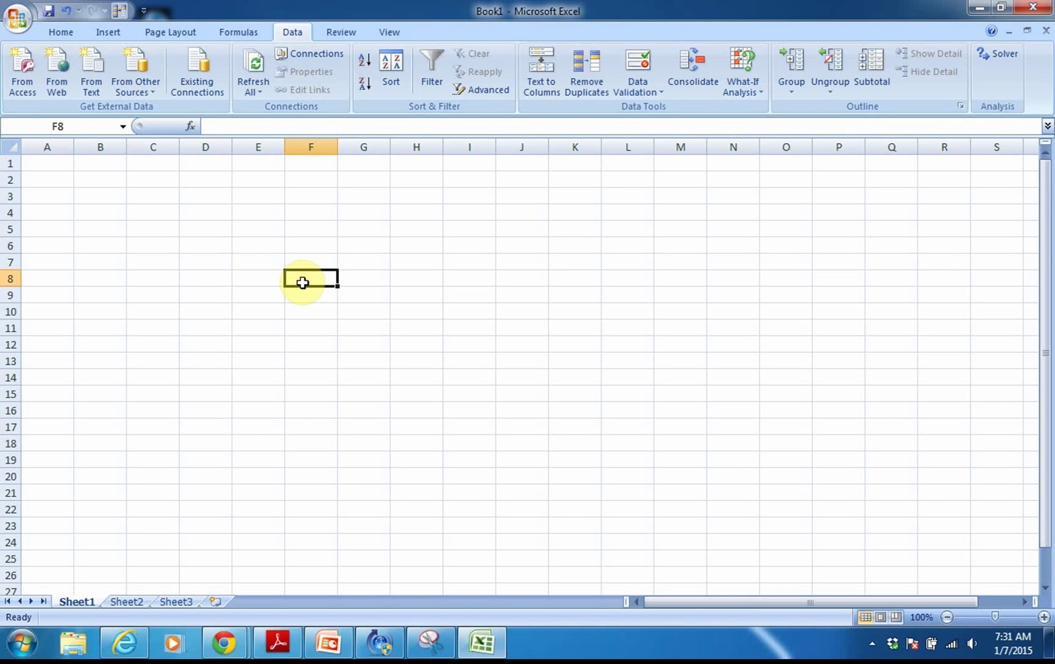
left_click(67, 126)
key("BackSpace")
key("ctrl+z")
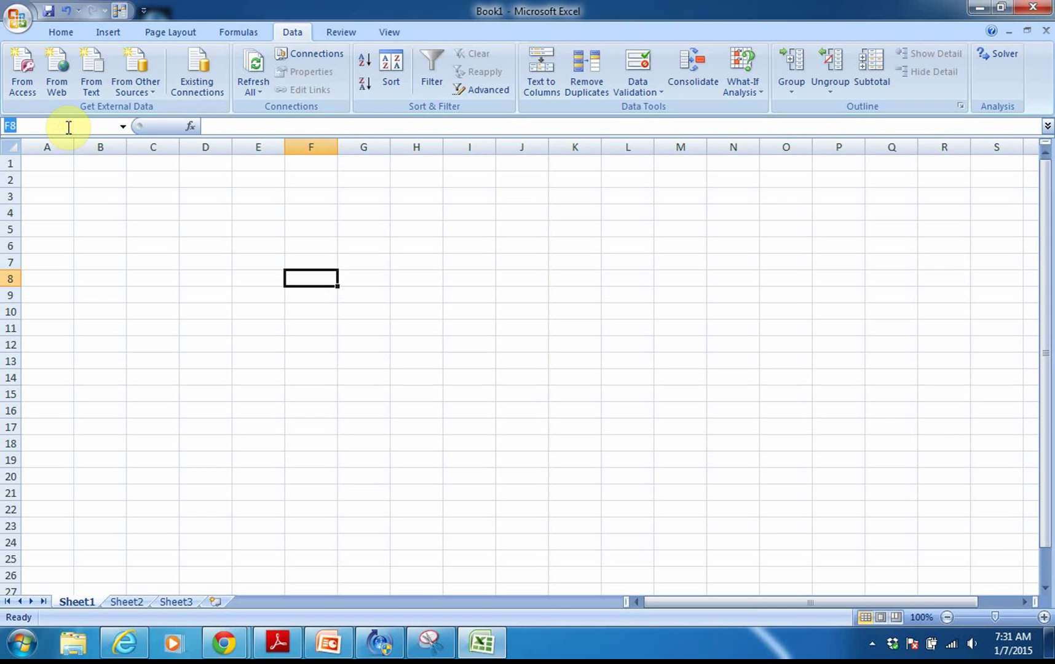
left_click(52, 164)
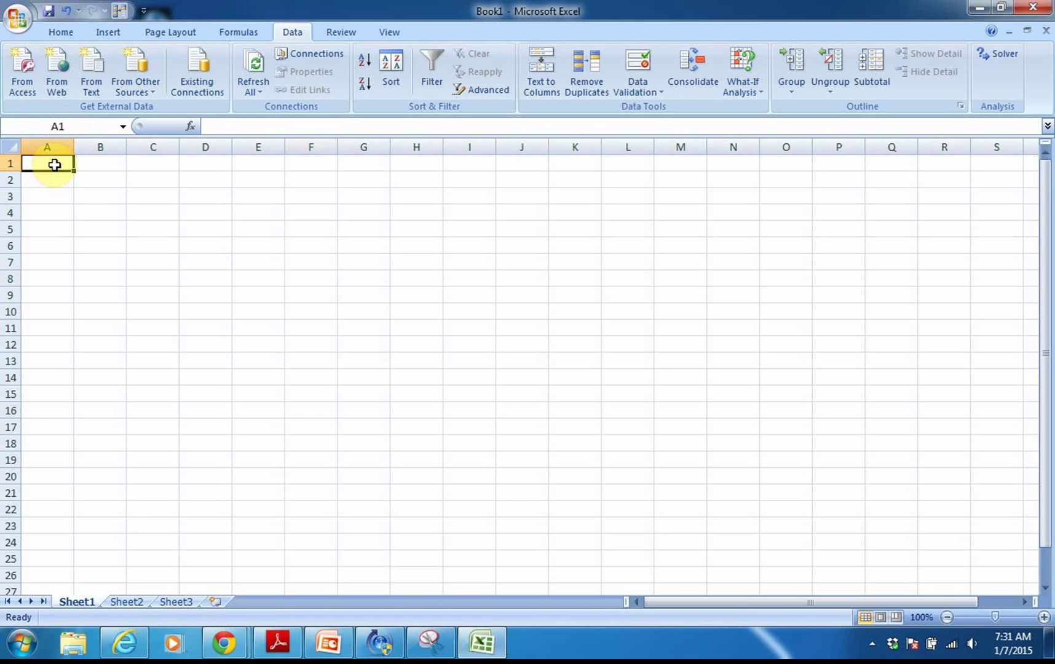
Enter the headers x in A1 and f(x) in B1, then reselect A1.
type("x")
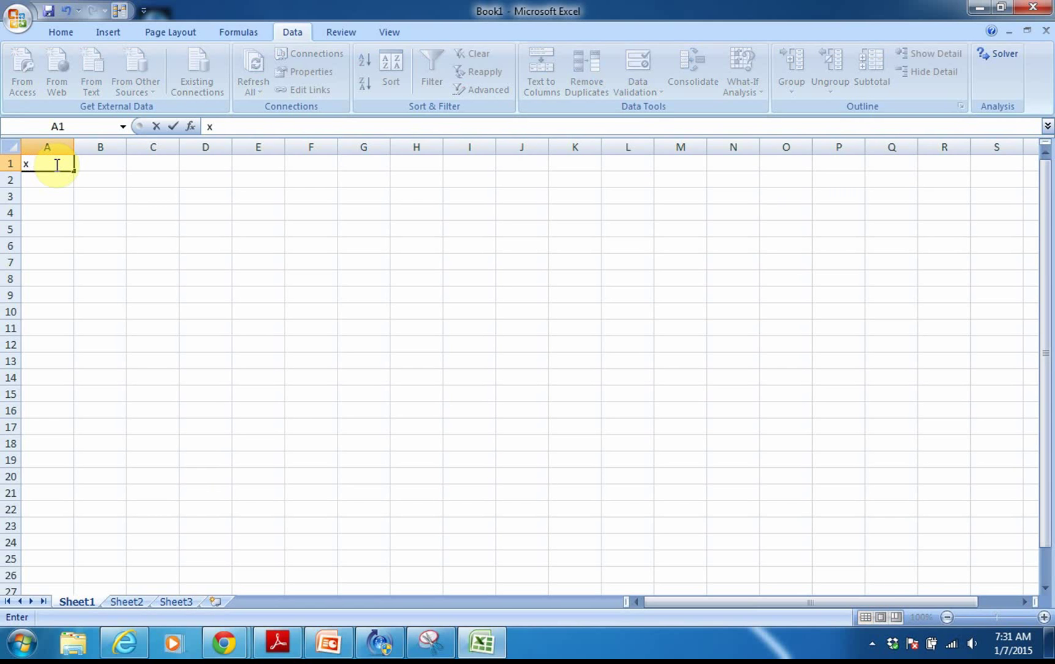
key("Tab")
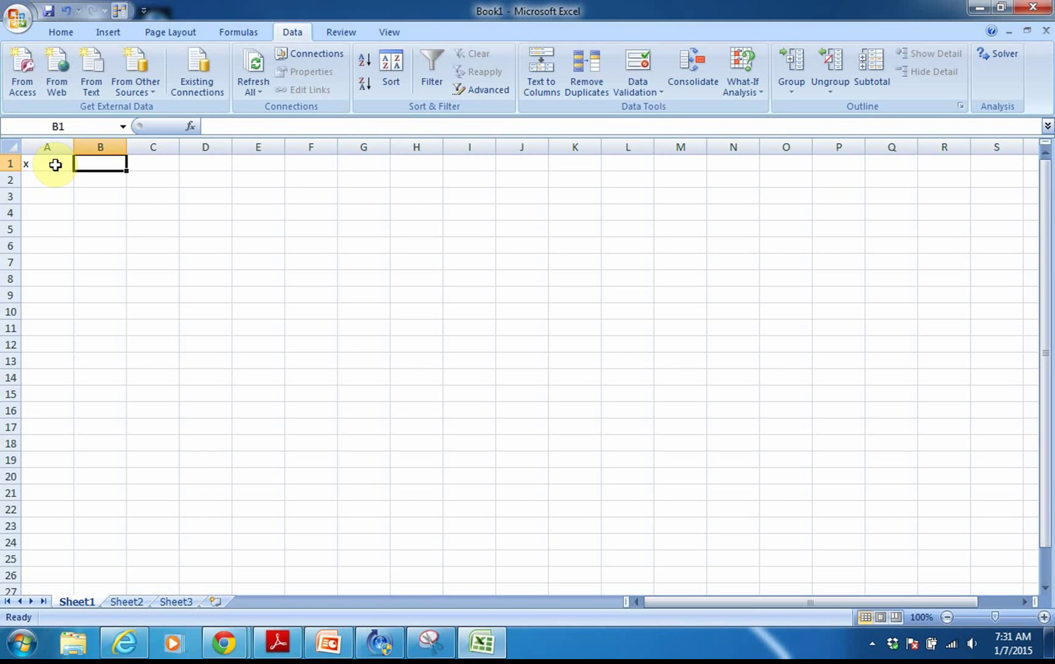
type("f")
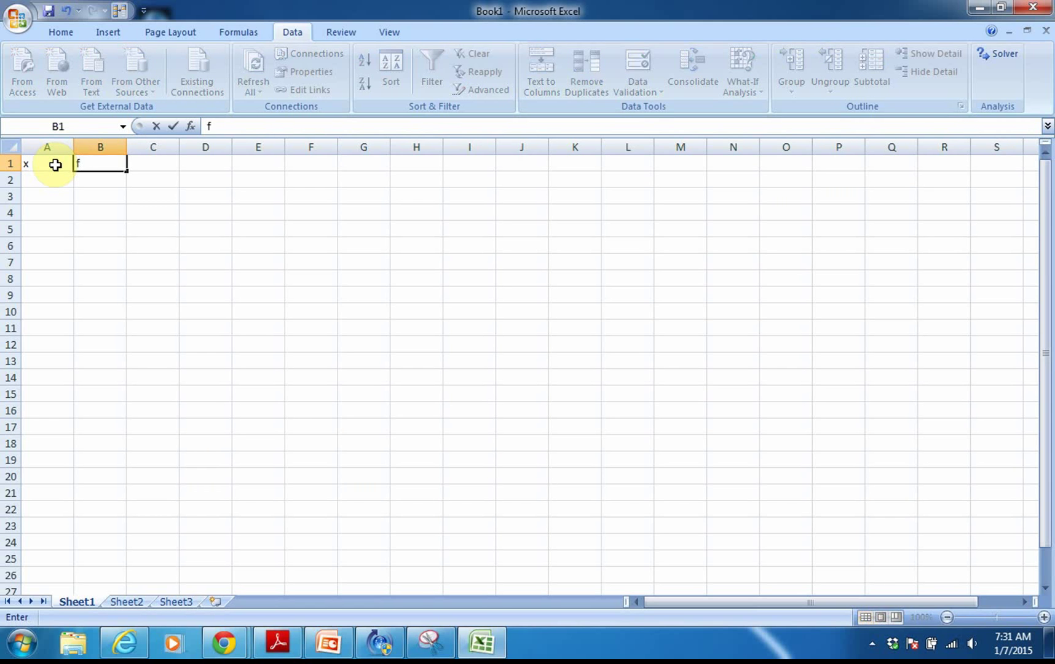
type("(x)")
left_click(55, 164)
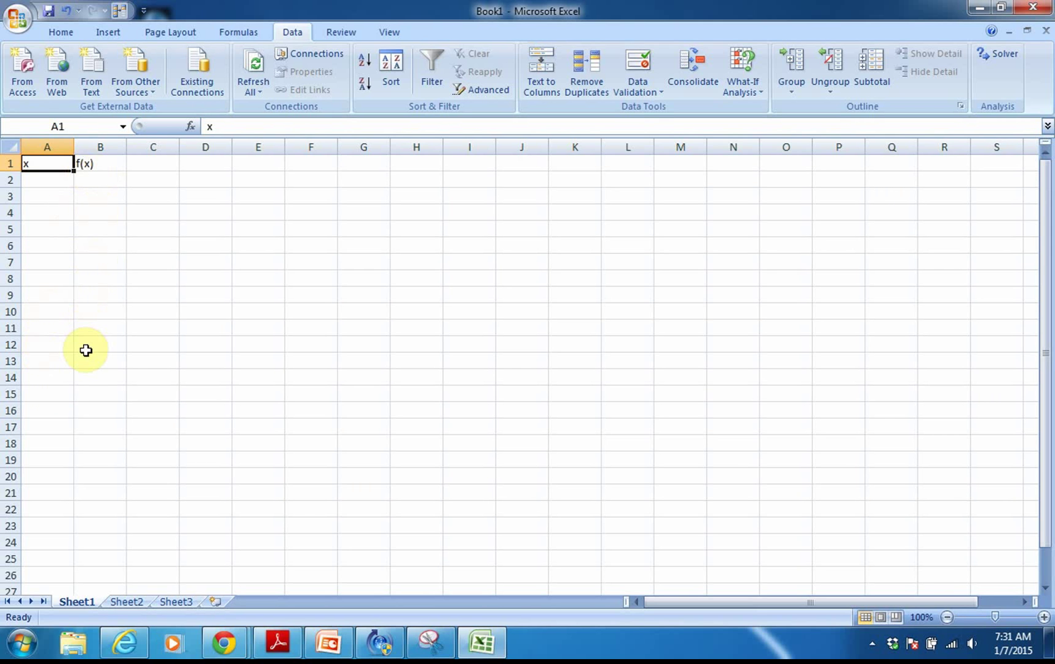
left_click(112, 36)
Draw a wide text box near H6 and type f(x)=-2x^2-3x +5 into it.
left_click(577, 83)
left_click(428, 238)
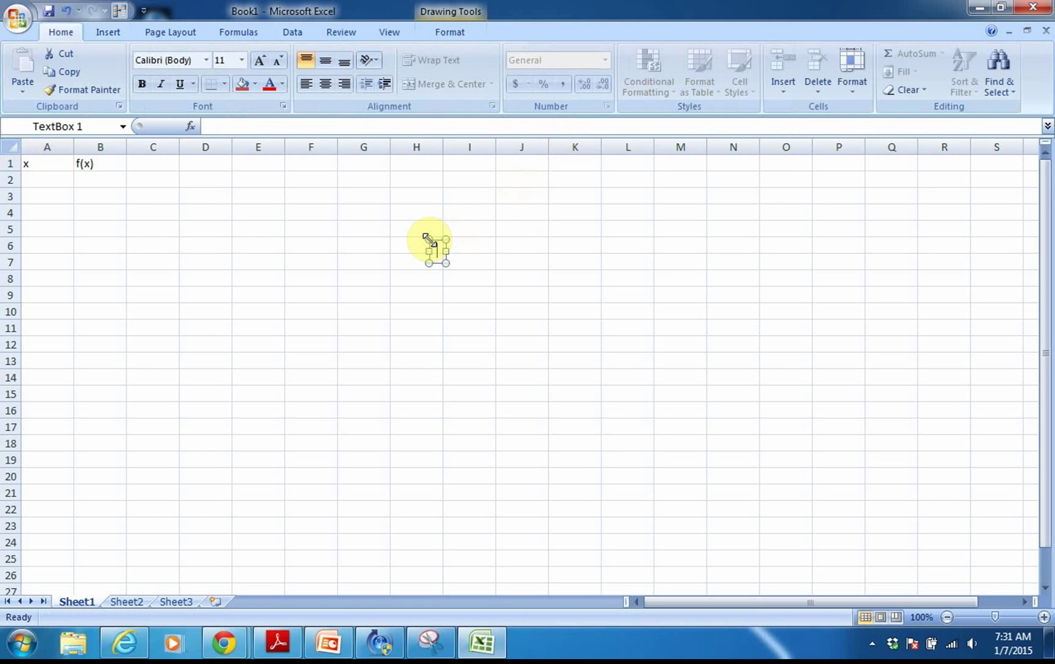
left_click_drag(444, 250, 631, 251)
left_click(450, 255)
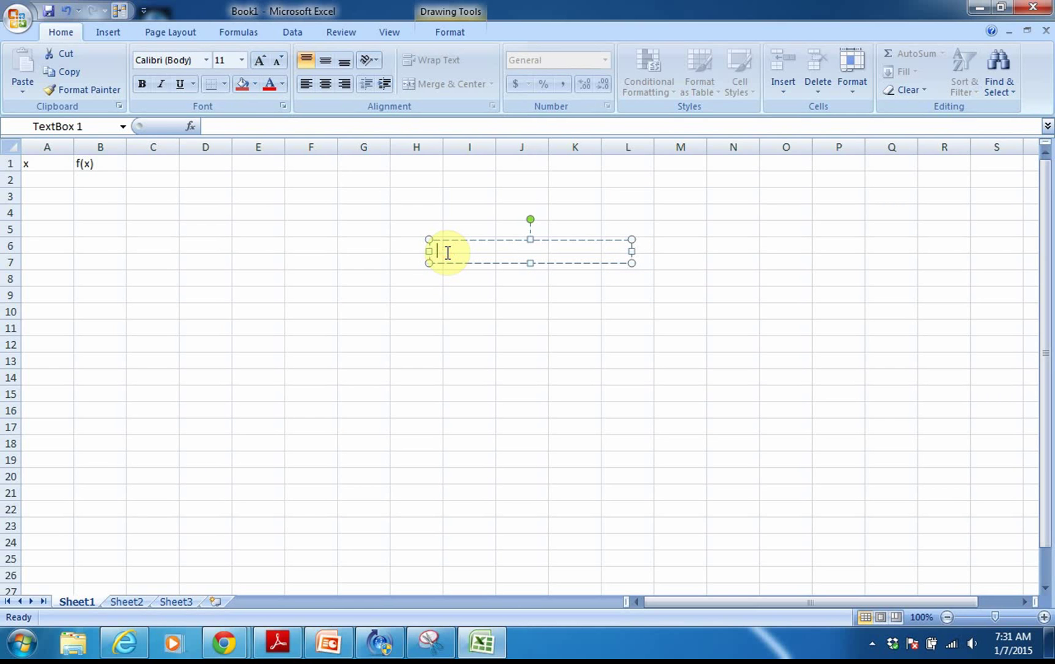
type("f(x)=-2x^2-3x +5")
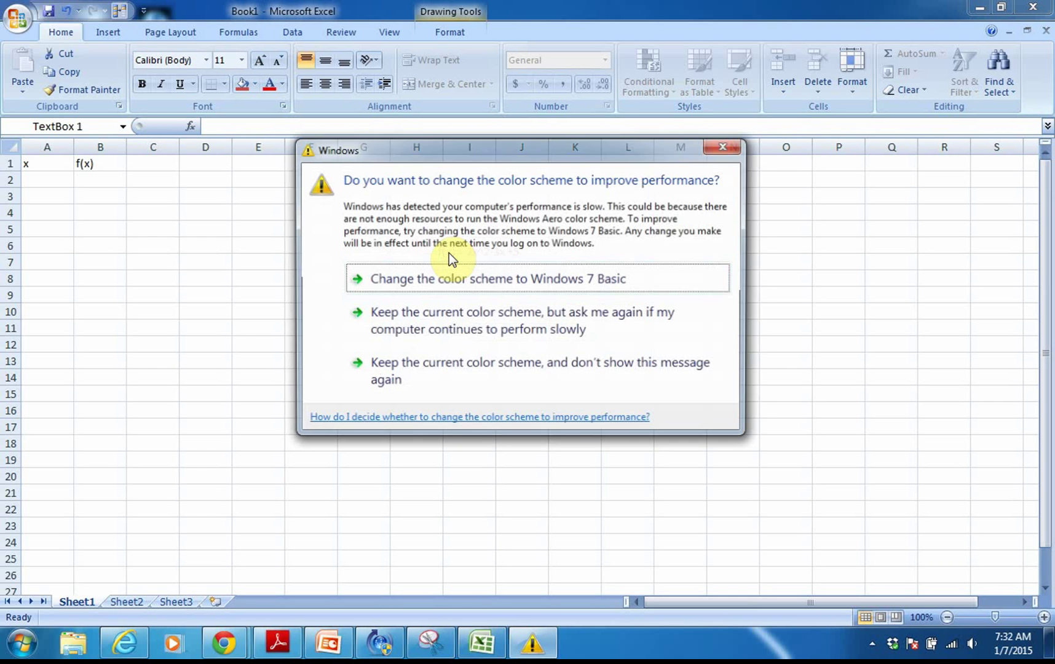
left_click(522, 278)
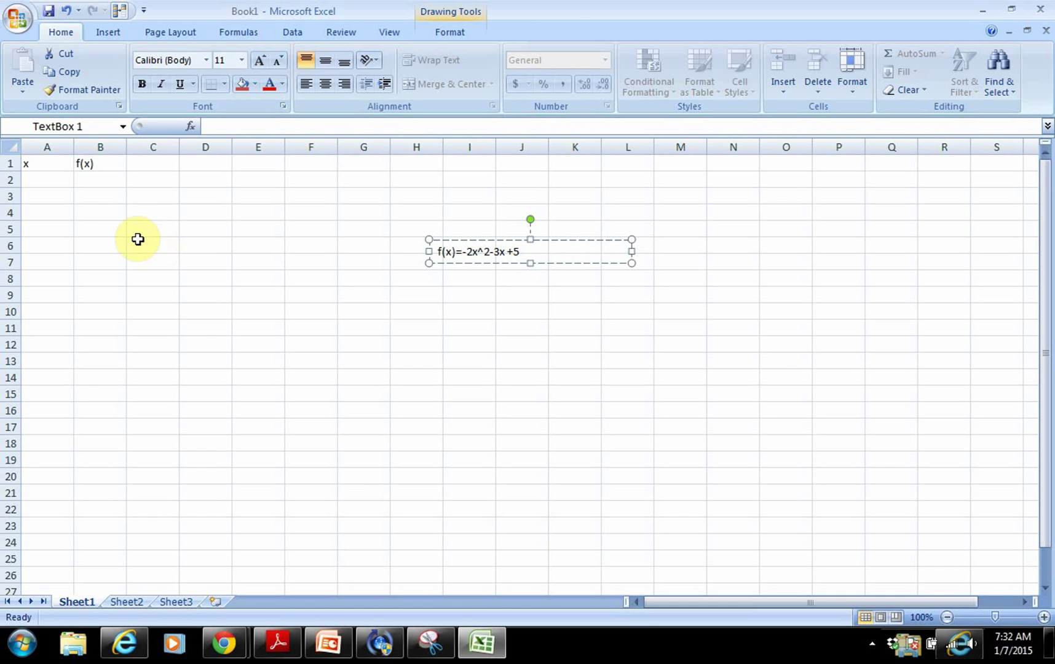
Move the equation text box up-left to around F3, leaving A2 selected.
left_click(57, 180)
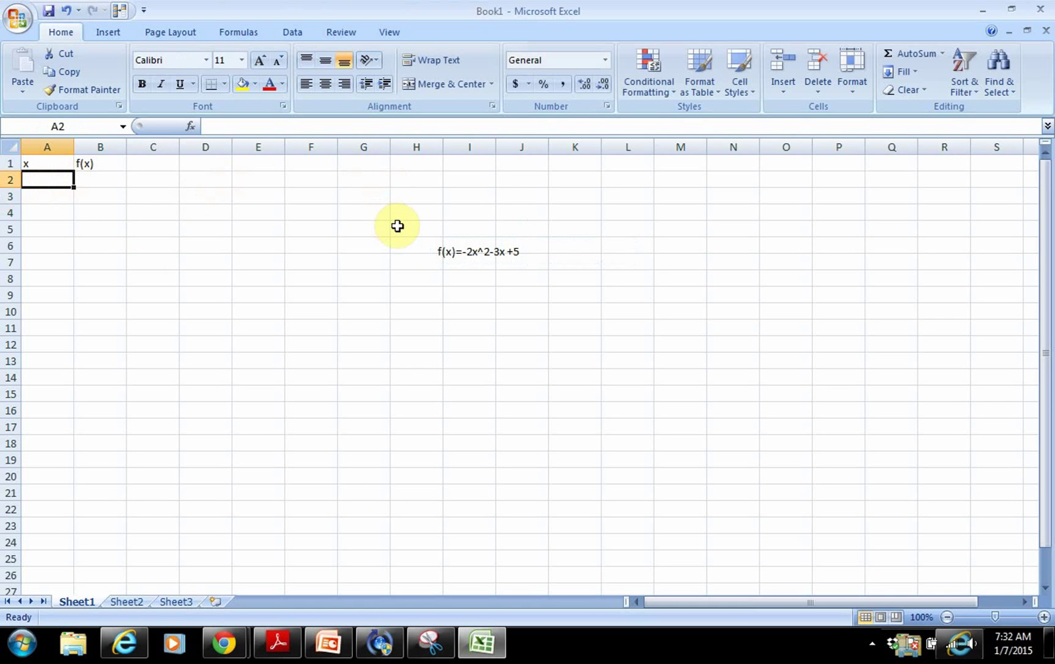
left_click(447, 248)
left_click_drag(442, 239, 308, 190)
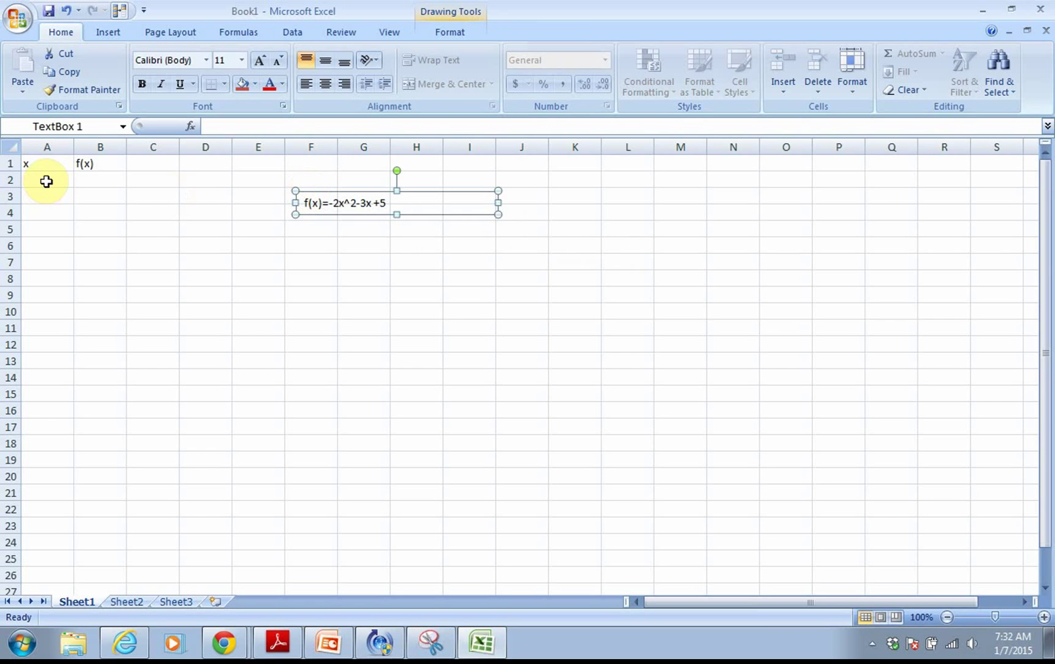
left_click(46, 180)
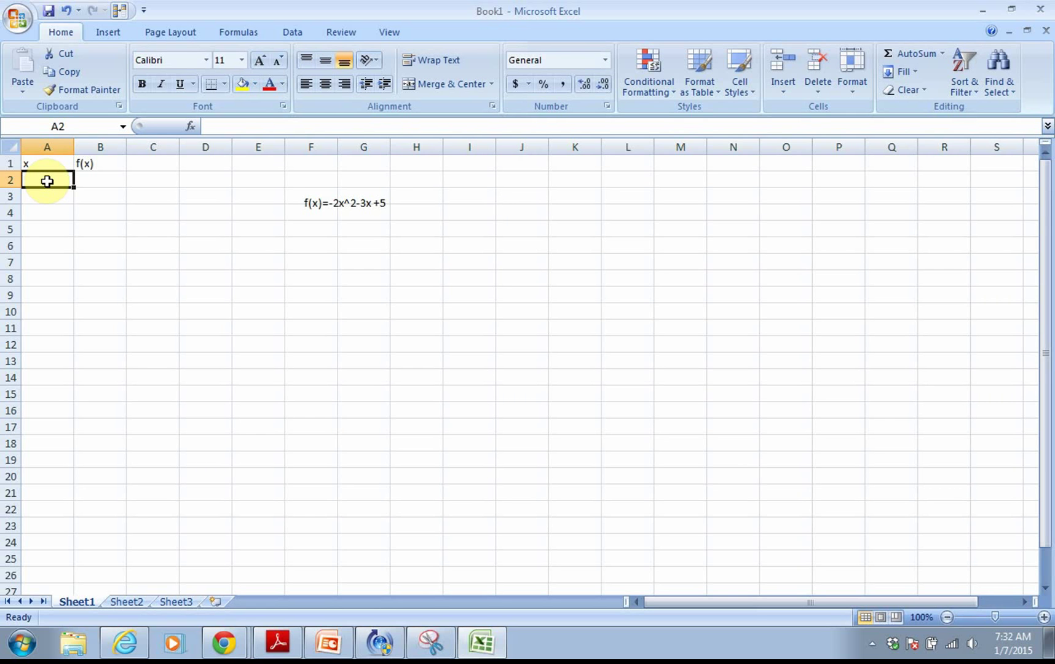
Enter 0 and 2 in A2:A3 and extend the series to 20 in A12.
type("0")
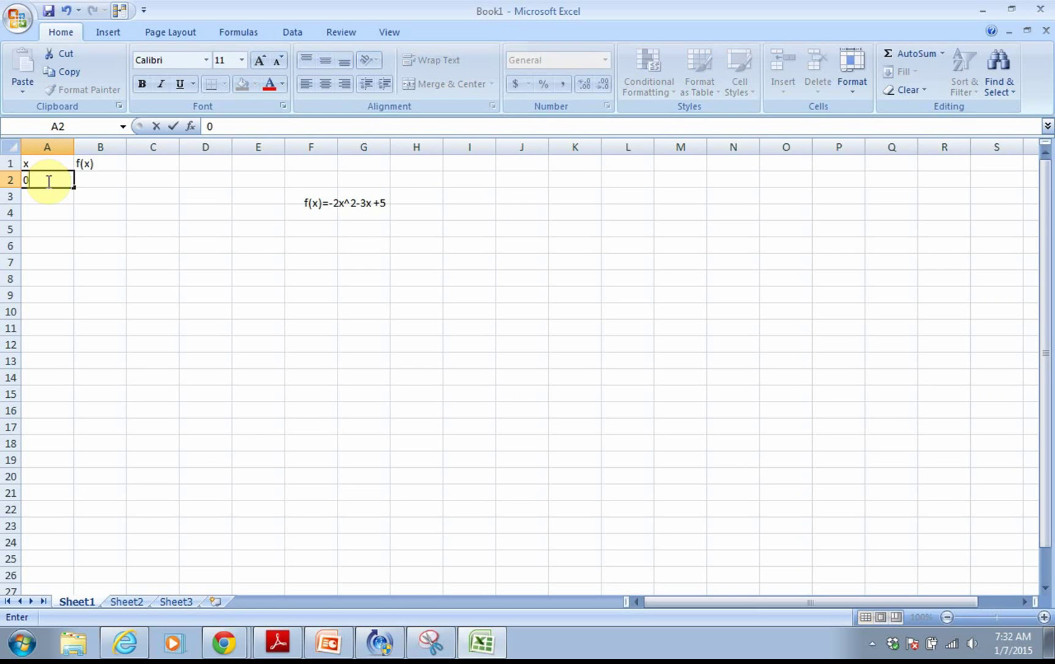
key("Return")
type("2")
key("Return")
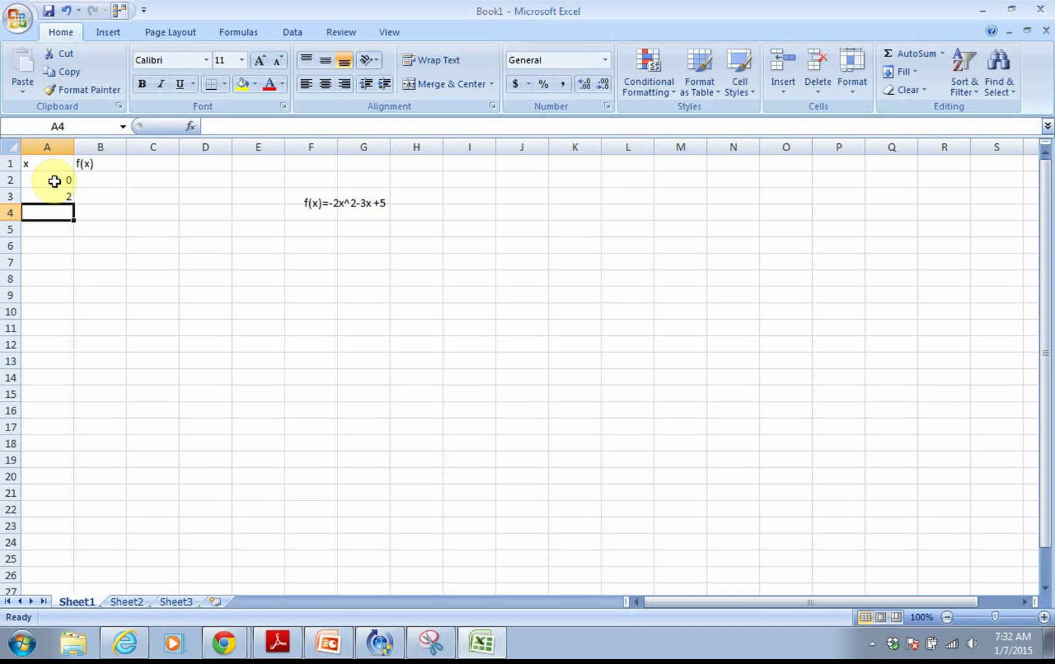
left_click_drag(45, 180, 43, 197)
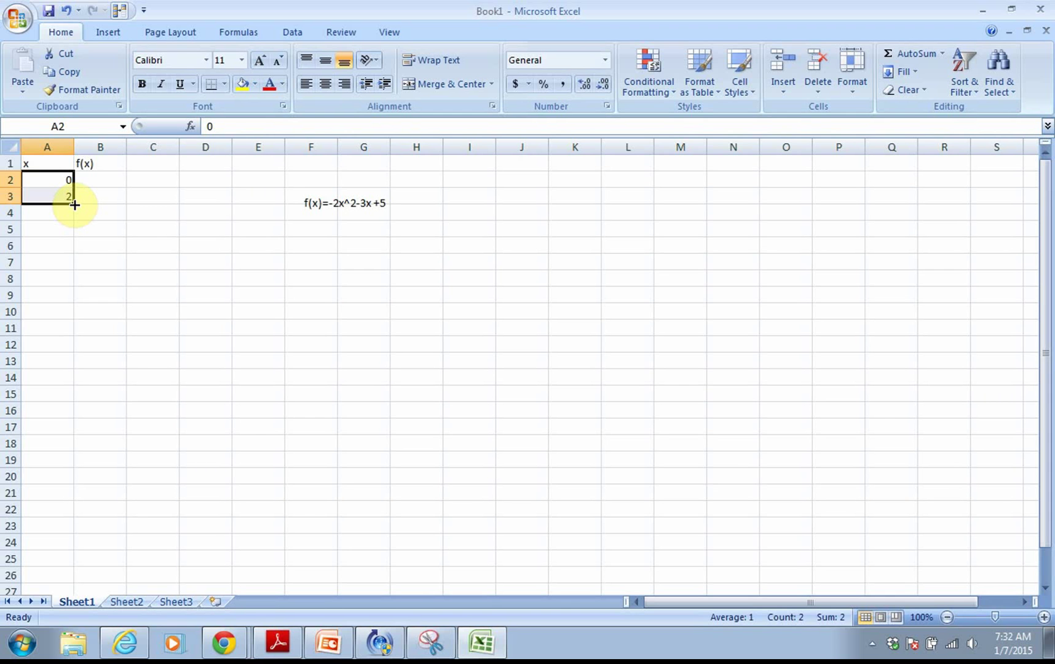
left_click_drag(75, 205, 76, 350)
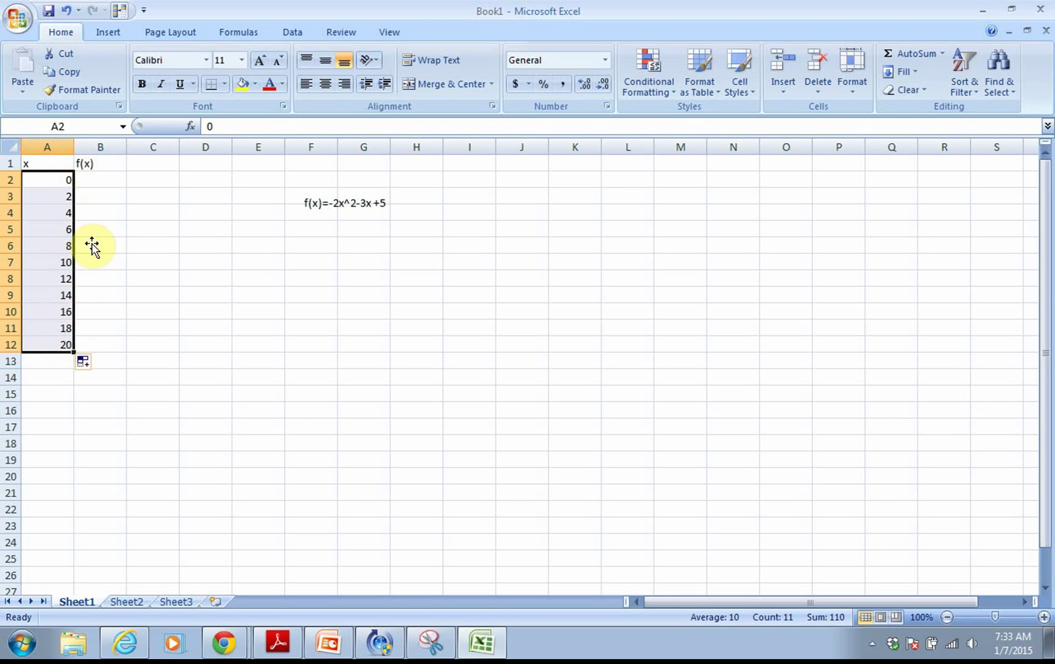
left_click(97, 183)
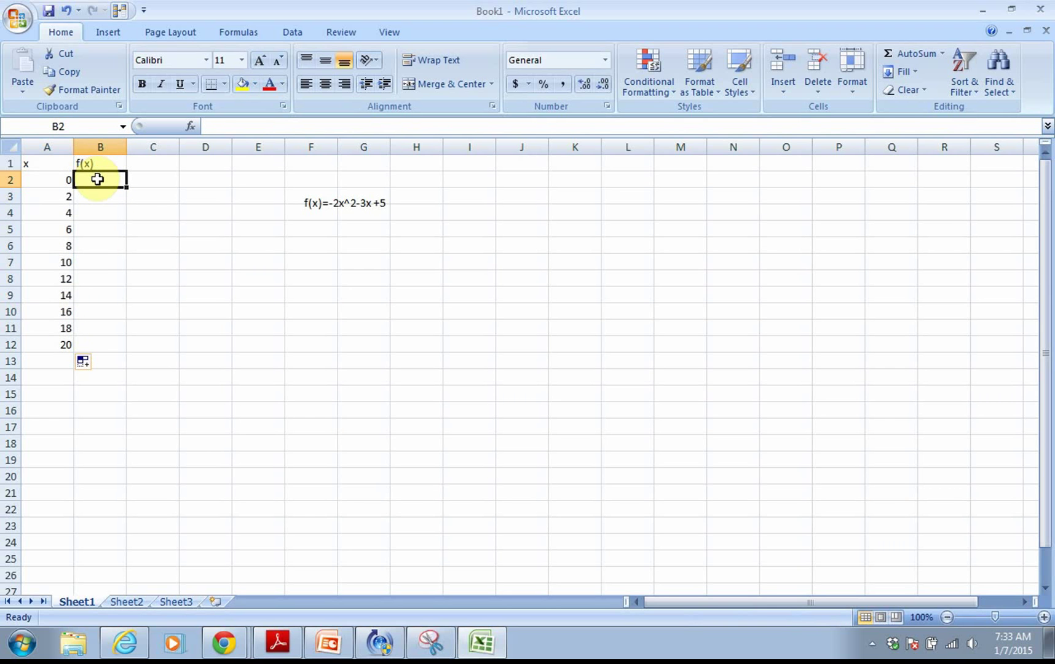
Enter the formula =-2*A2^2-3*A2+5 in B2 so it shows 5, and recheck it.
double_click(97, 179)
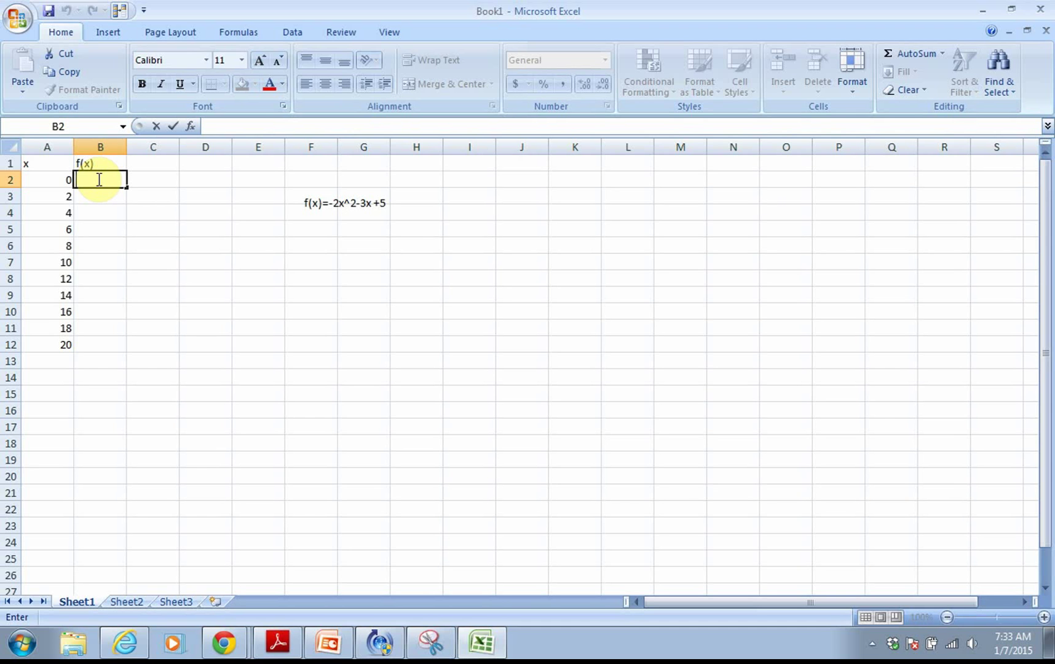
type("=")
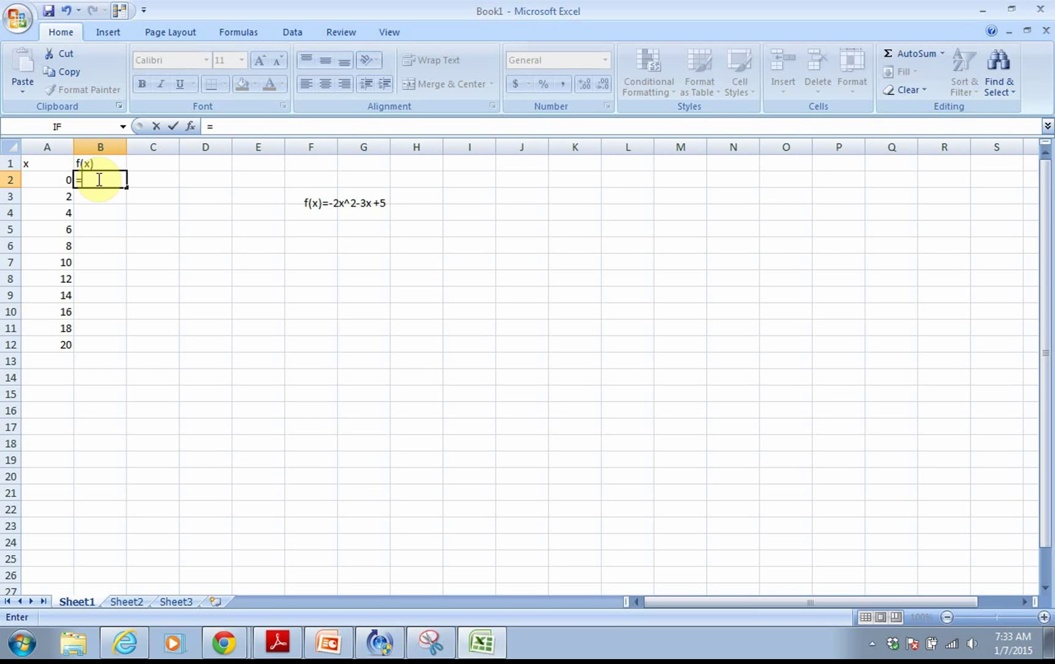
type("-2*")
left_click(56, 180)
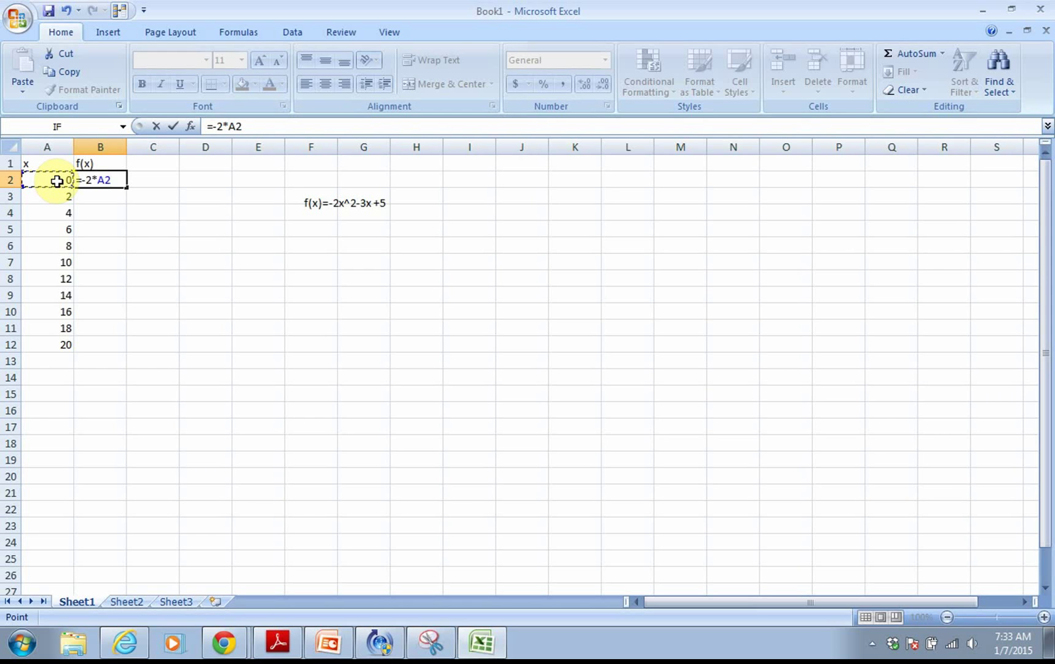
type("^2-3*")
left_click(56, 180)
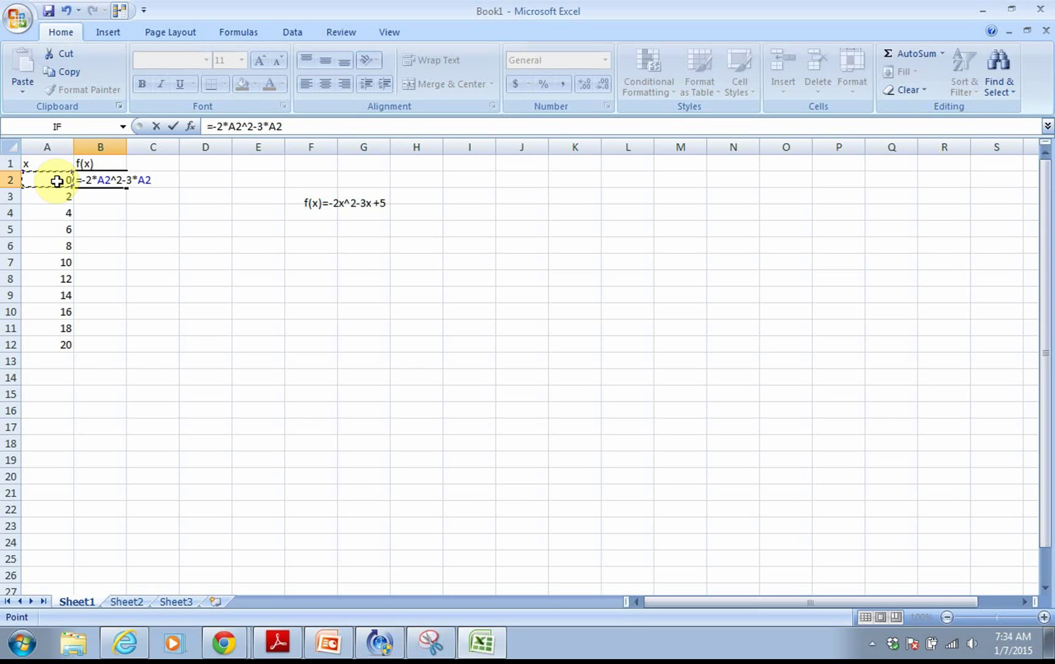
type("+5")
key("Return")
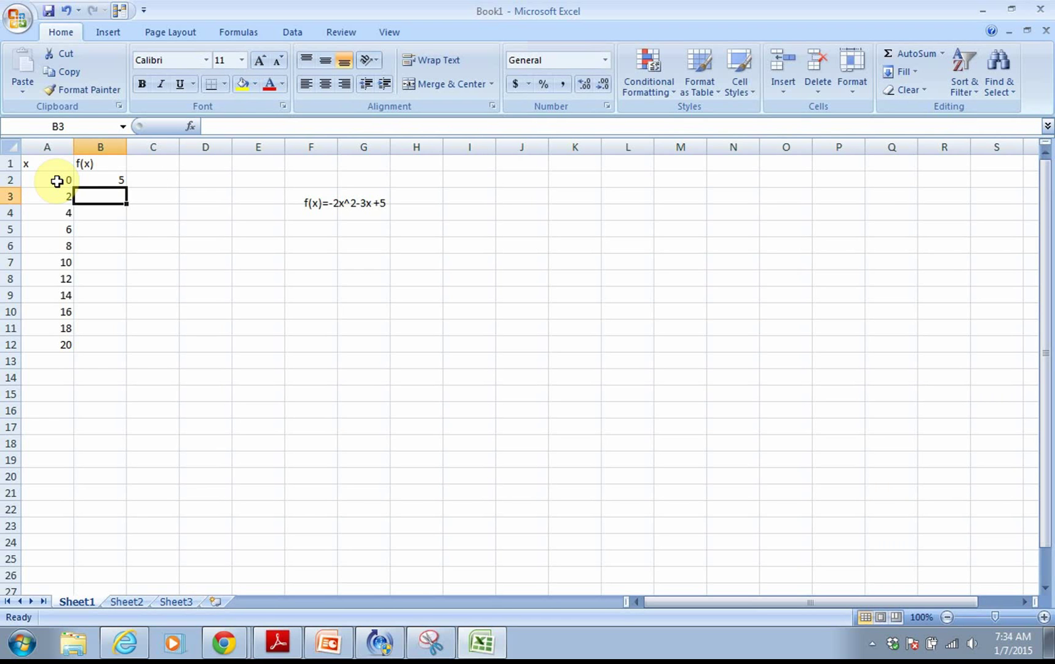
double_click(88, 181)
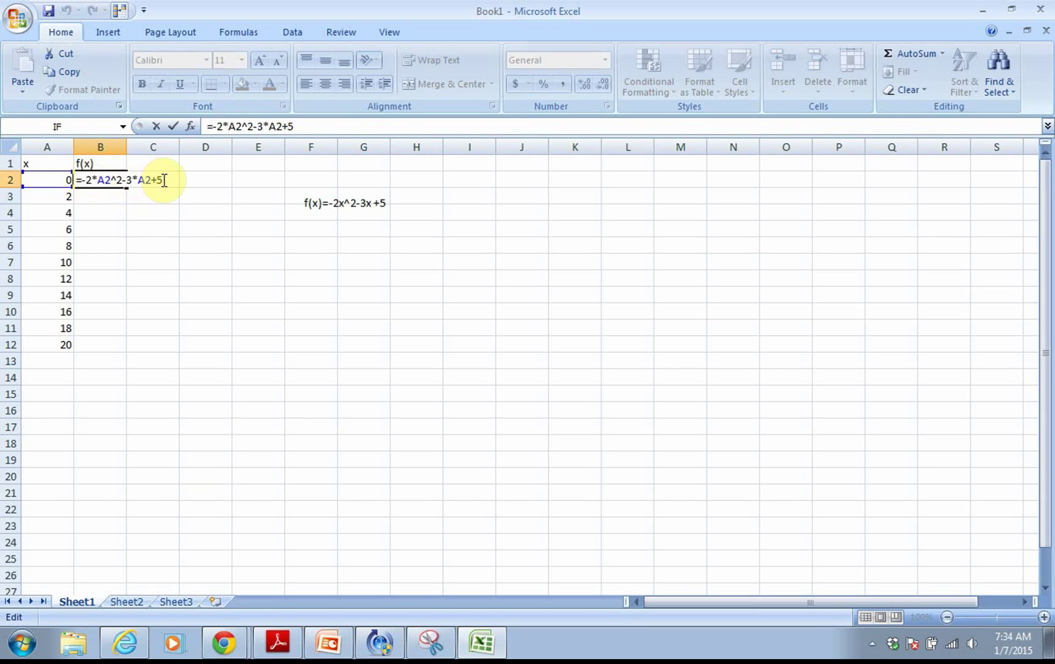
key("Return")
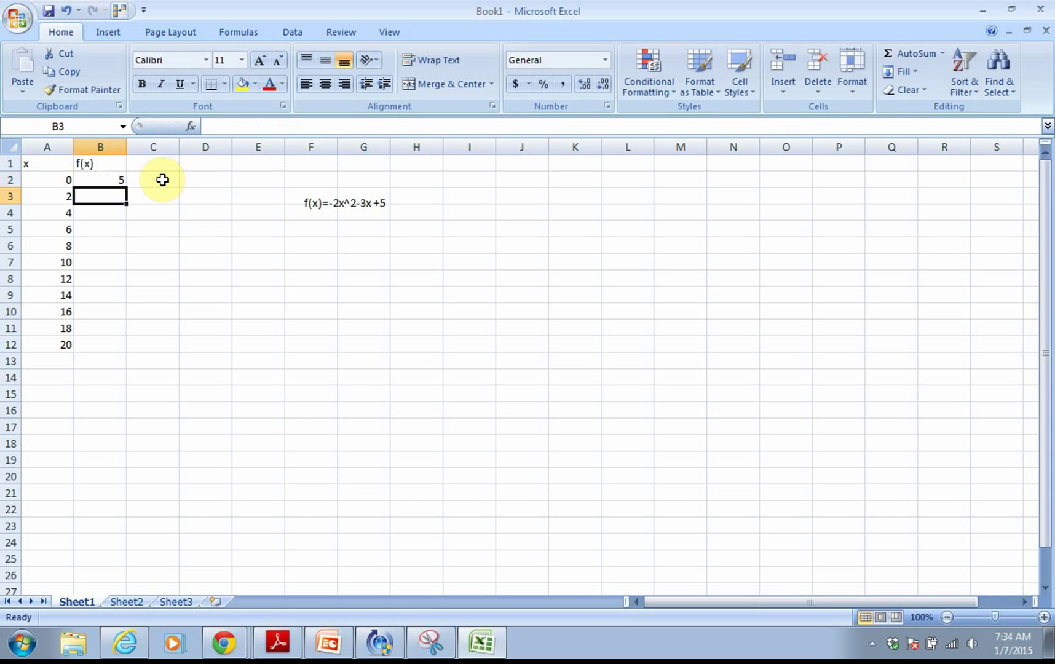
left_click(114, 179)
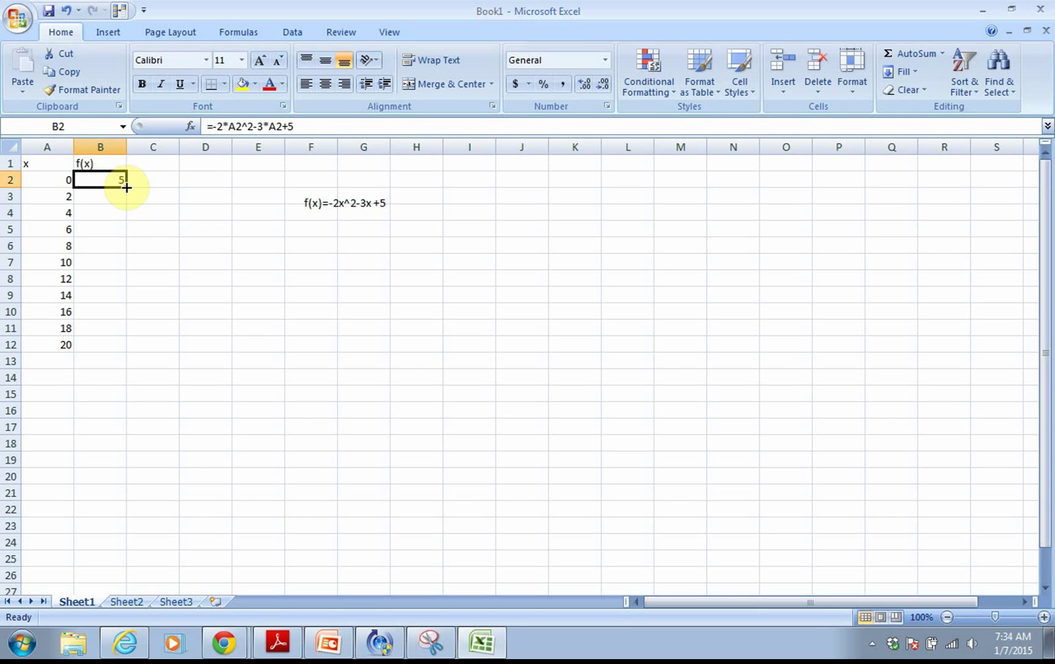
Auto-fill the B2 formula down to B12, giving f(x) values from 5 to -855.
left_click_drag(126, 187, 125, 347)
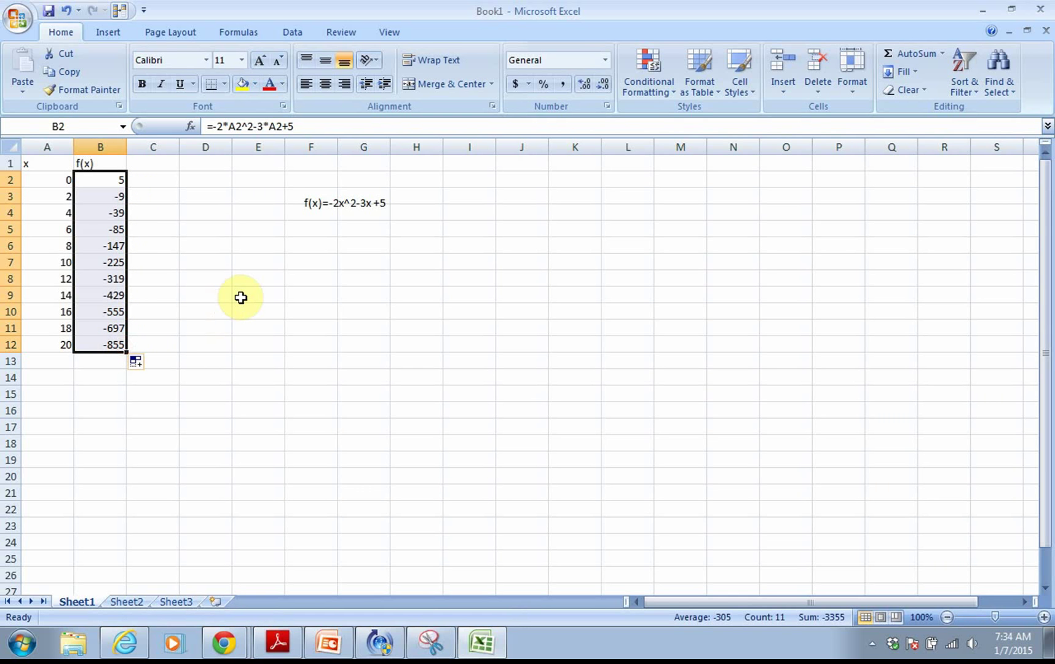
left_click(66, 10)
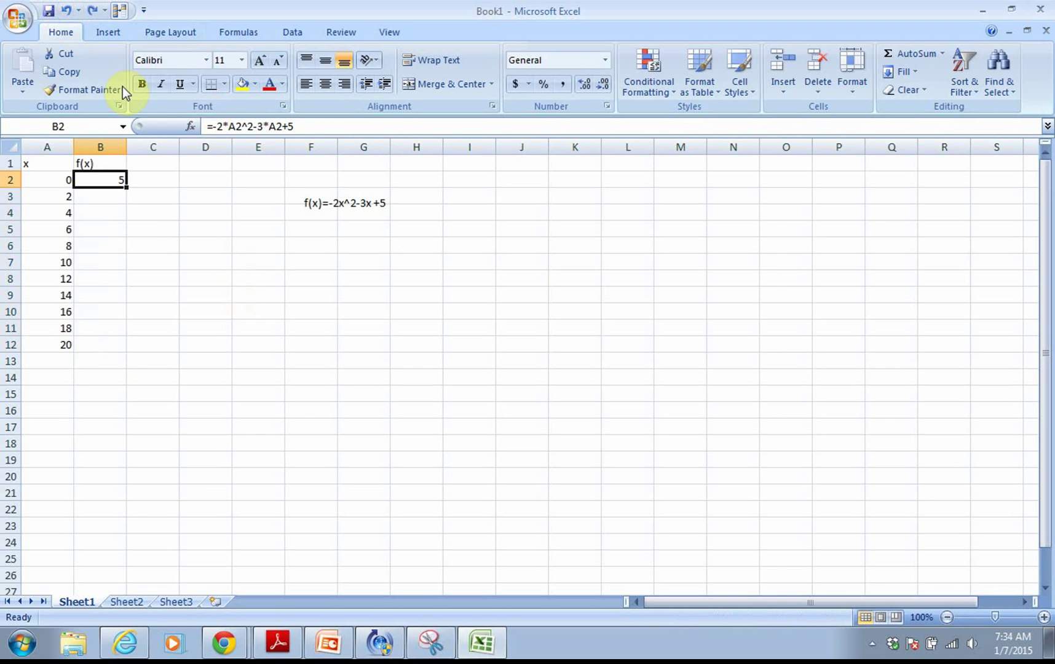
double_click(126, 187)
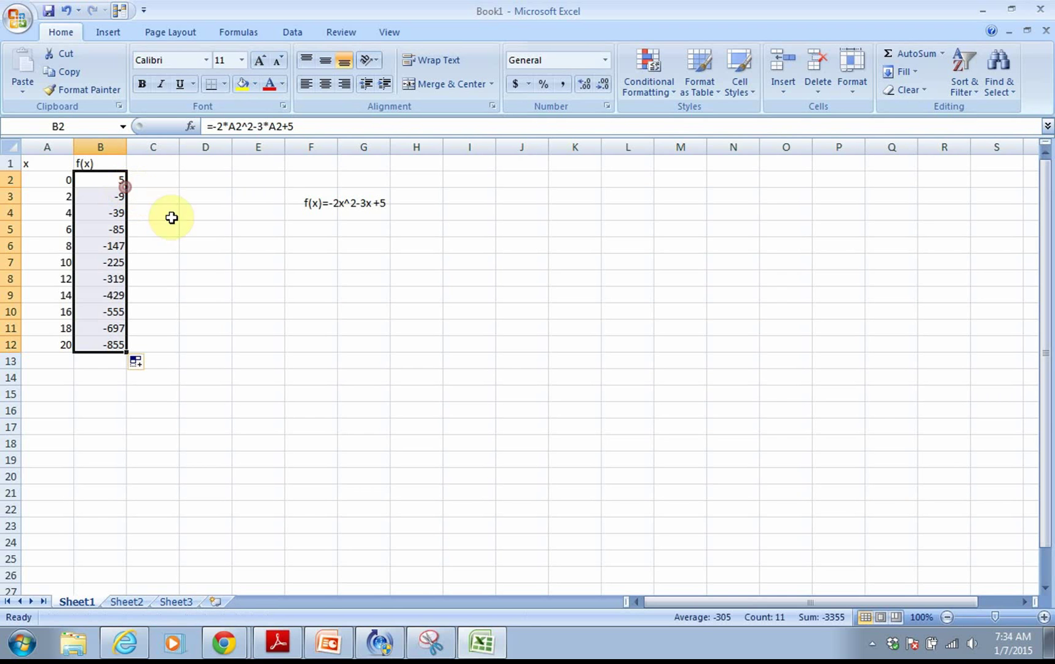
left_click(217, 266)
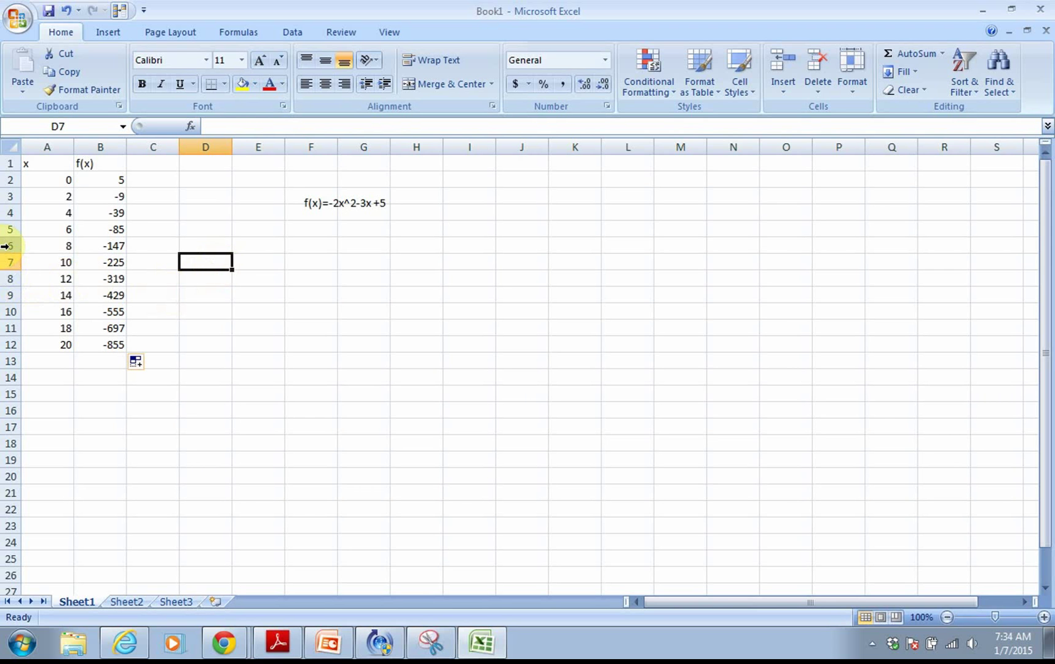
Replace the x value 8 in A6 with 9.05, so B6 becomes -185.955.
left_click(43, 246)
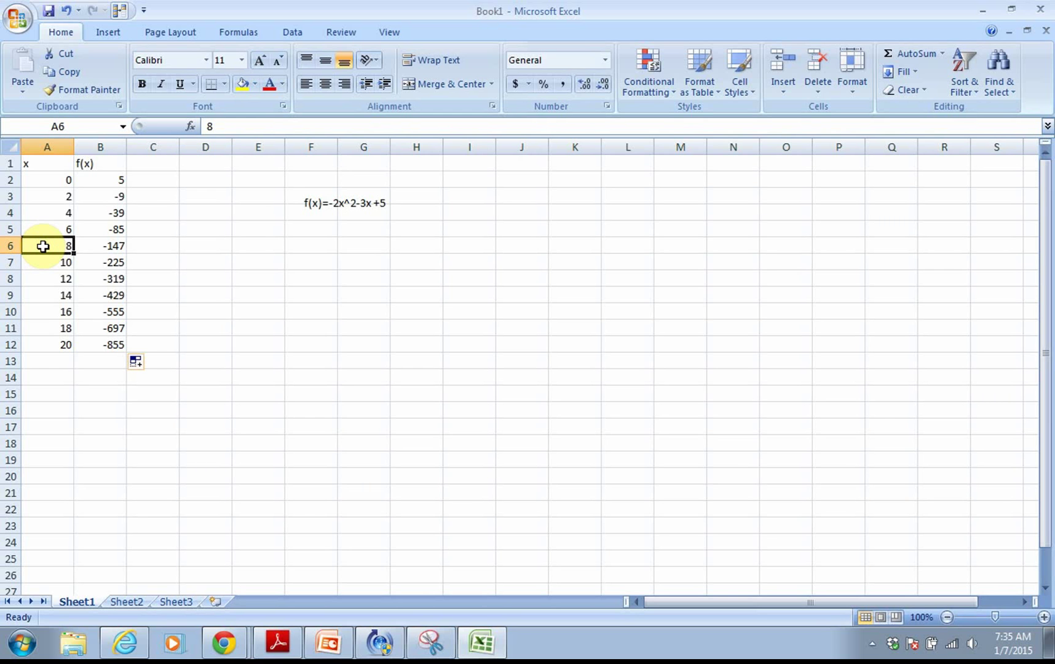
type("9.0")
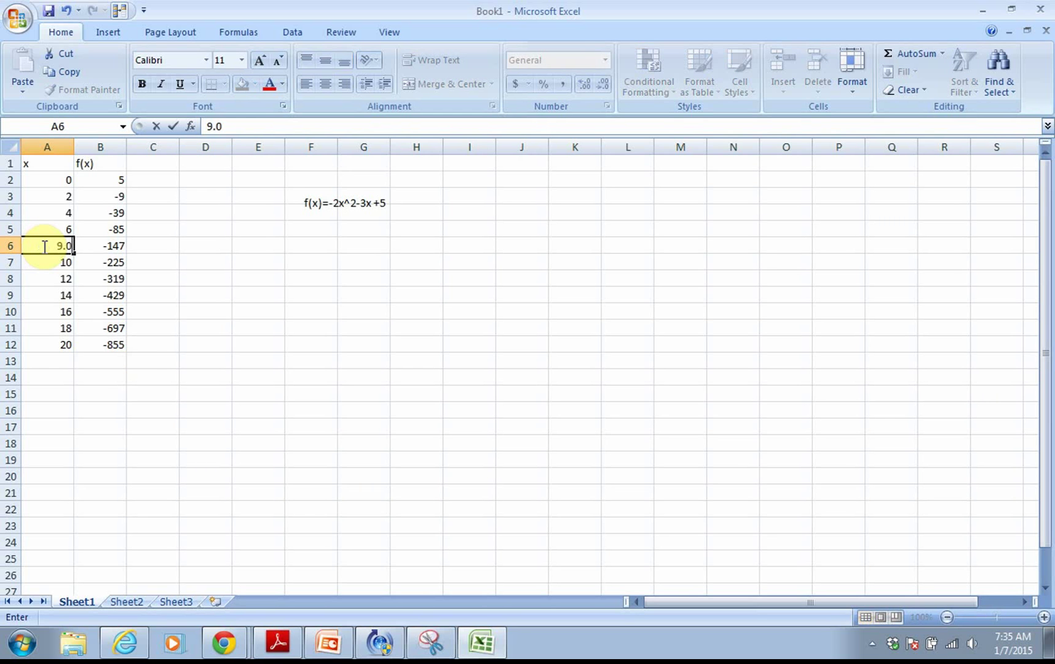
type("5")
key("Return")
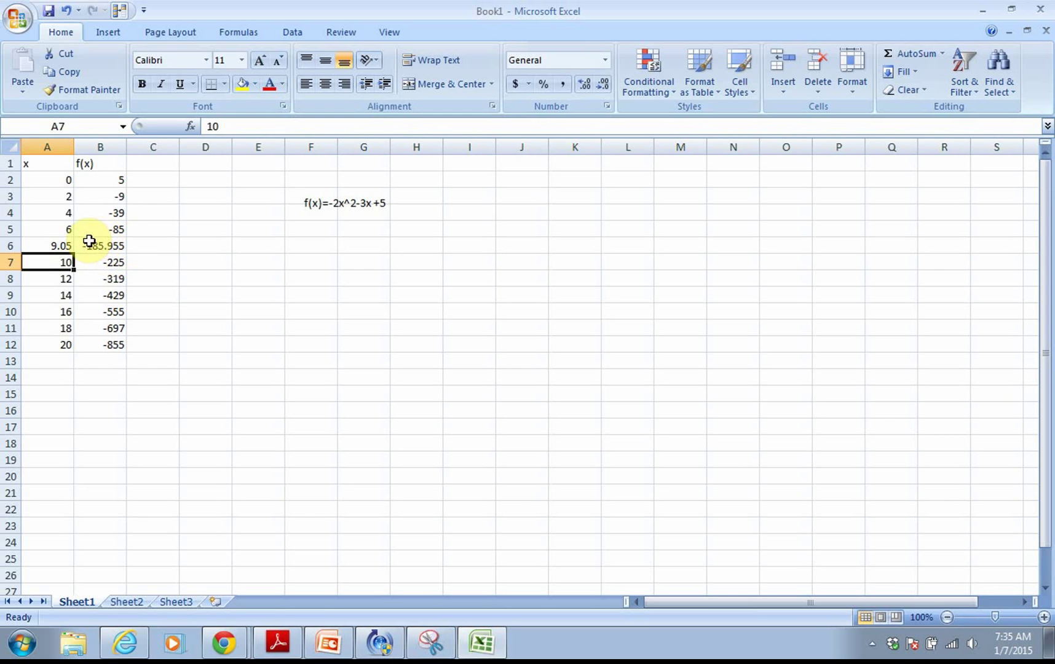
left_click(200, 267)
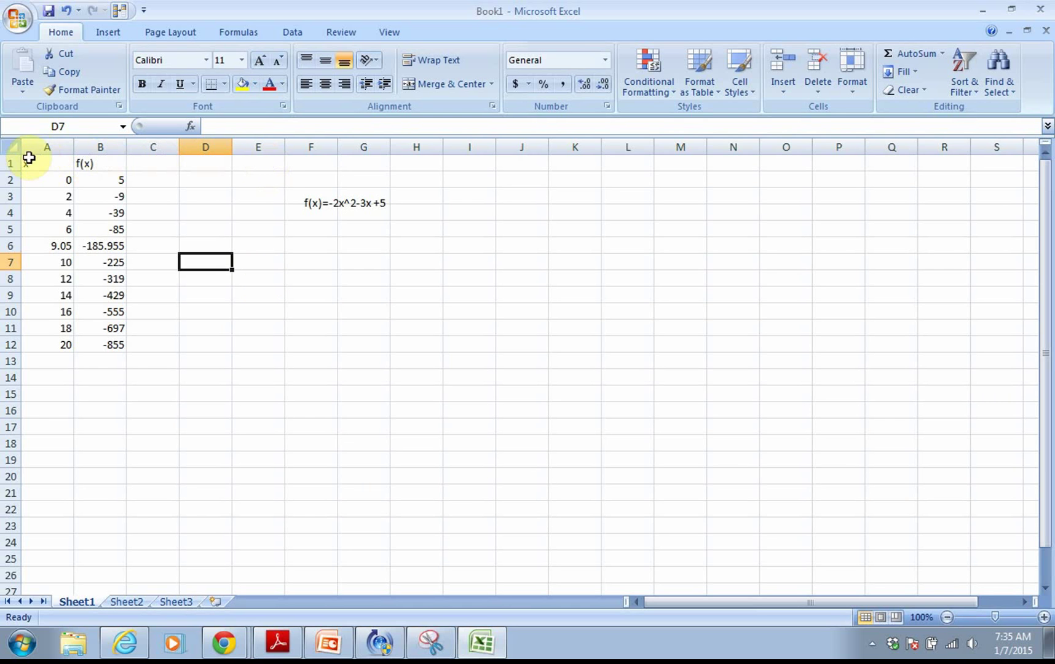
Select A1:B12 and insert a Scatter with only Markers chart.
left_click_drag(24, 158, 96, 343)
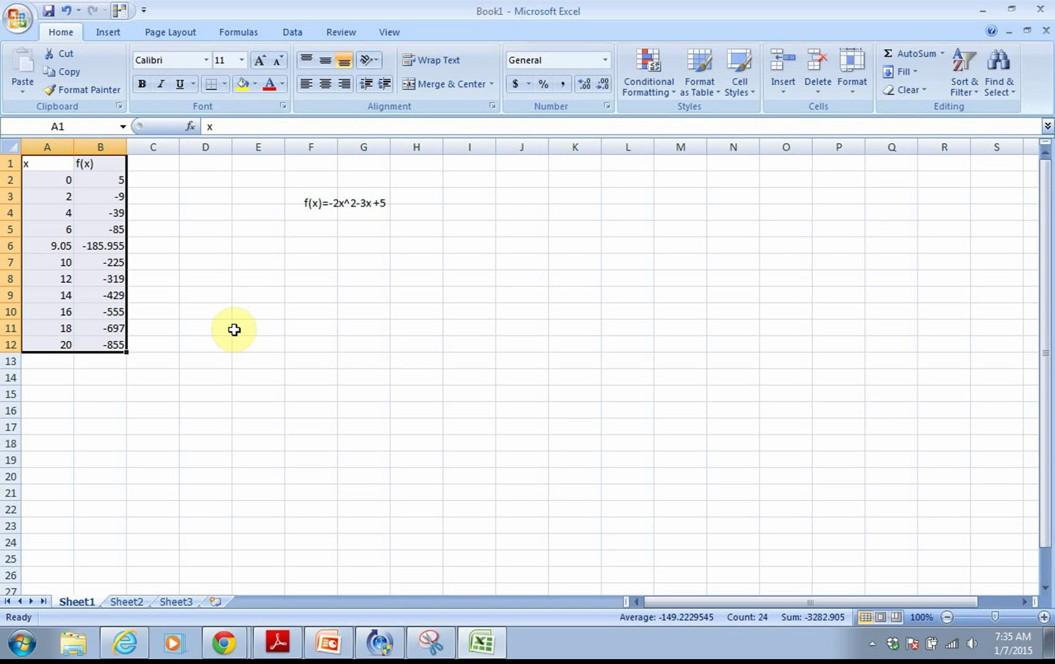
left_click(105, 33)
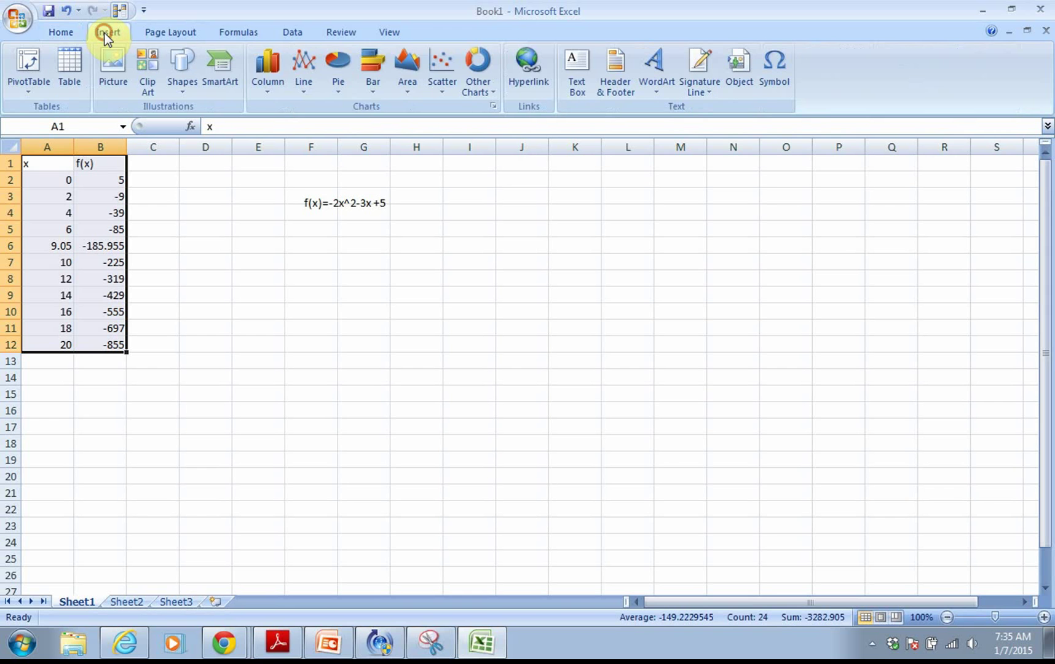
left_click(435, 63)
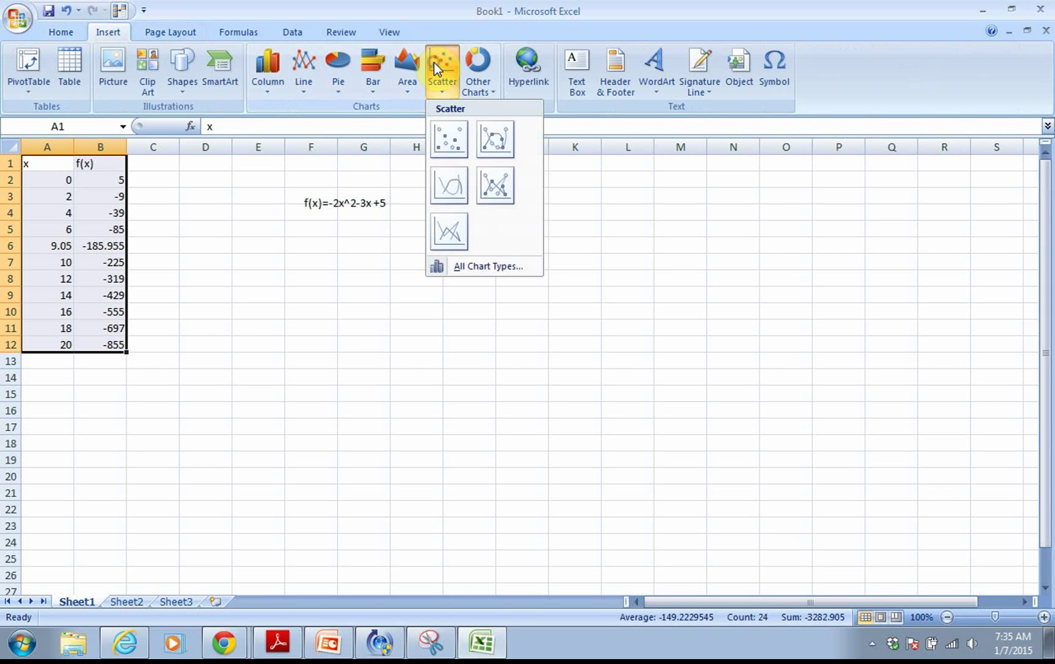
left_click(451, 144)
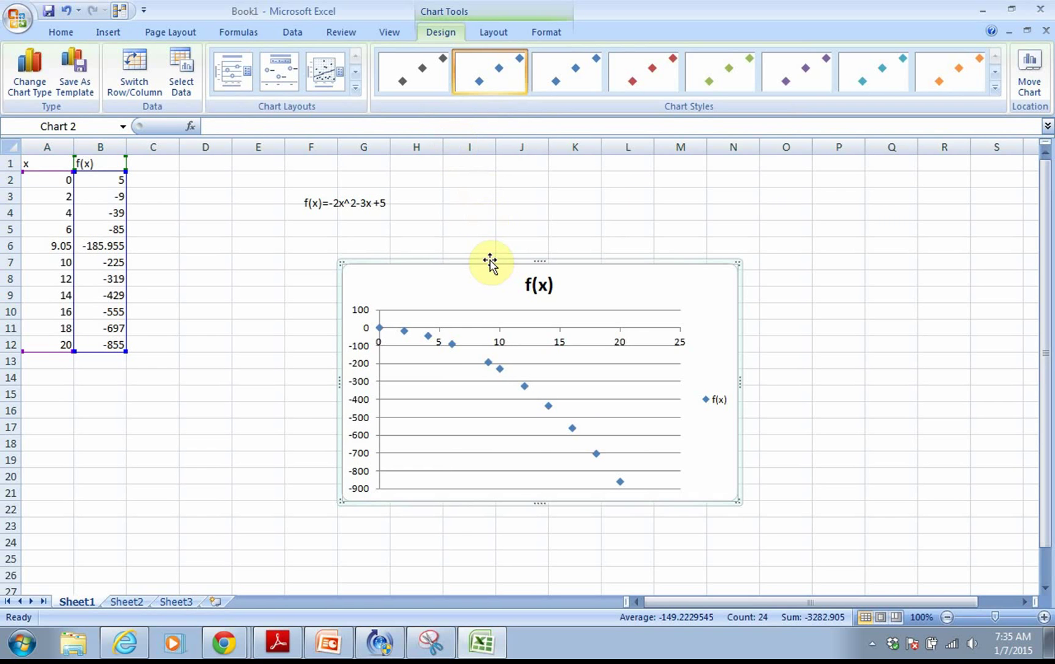
Drag the chart up and right beside the equation text box, then deselect it.
left_click_drag(489, 261, 588, 189)
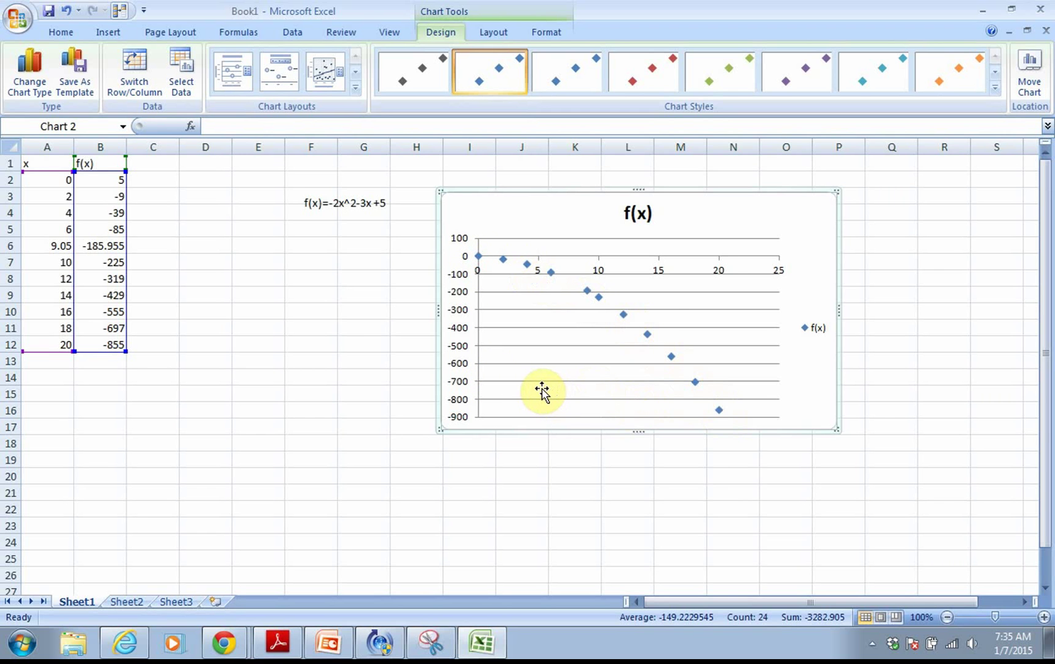
left_click(550, 274)
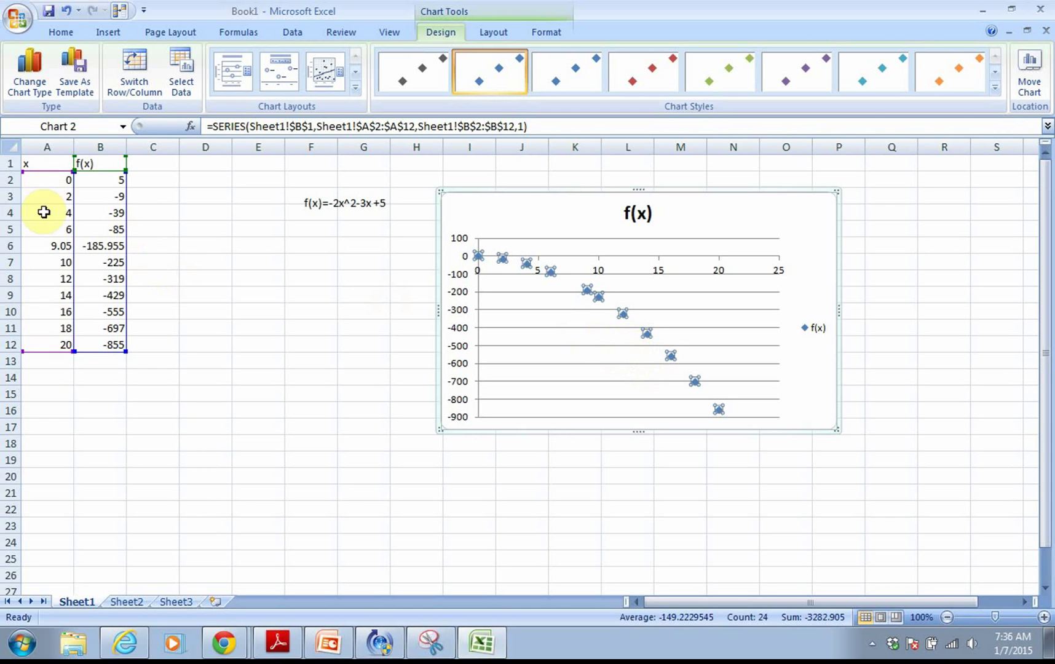
left_click(308, 344)
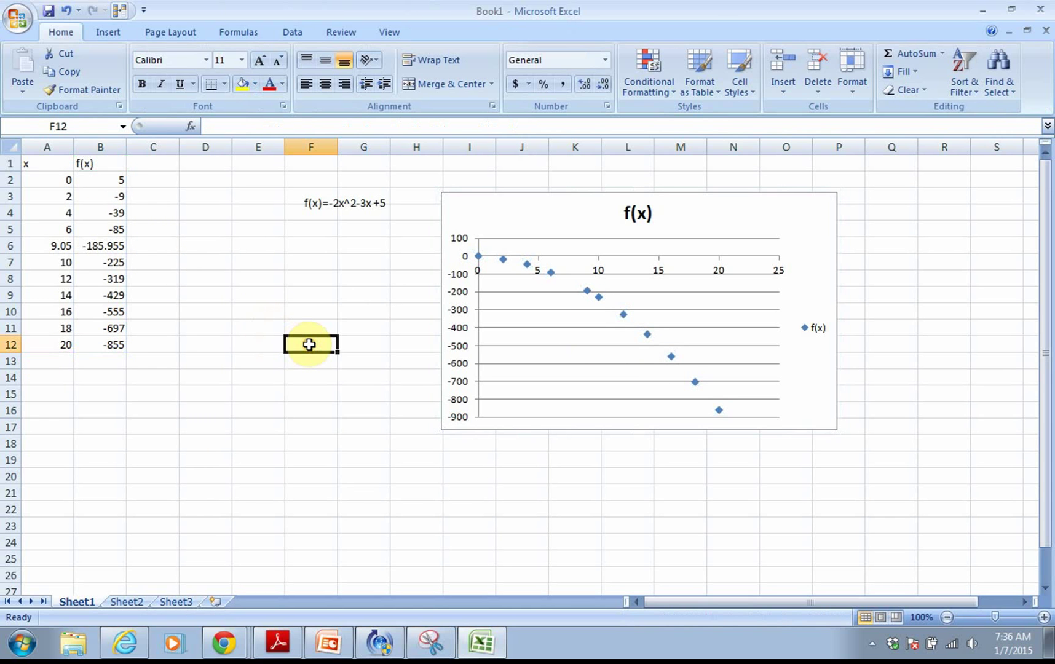